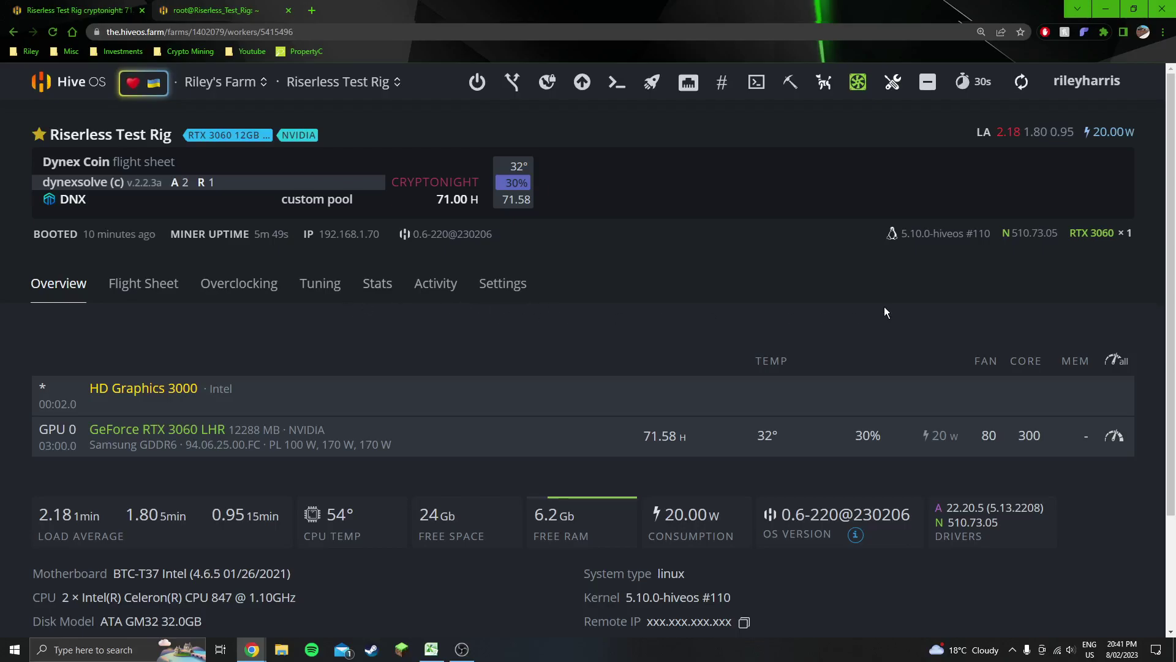
Show the rig's Flight Sheet tab with the Dynex Coin sheet running dynexsolve on DNX neuropool.
left_click(127, 285)
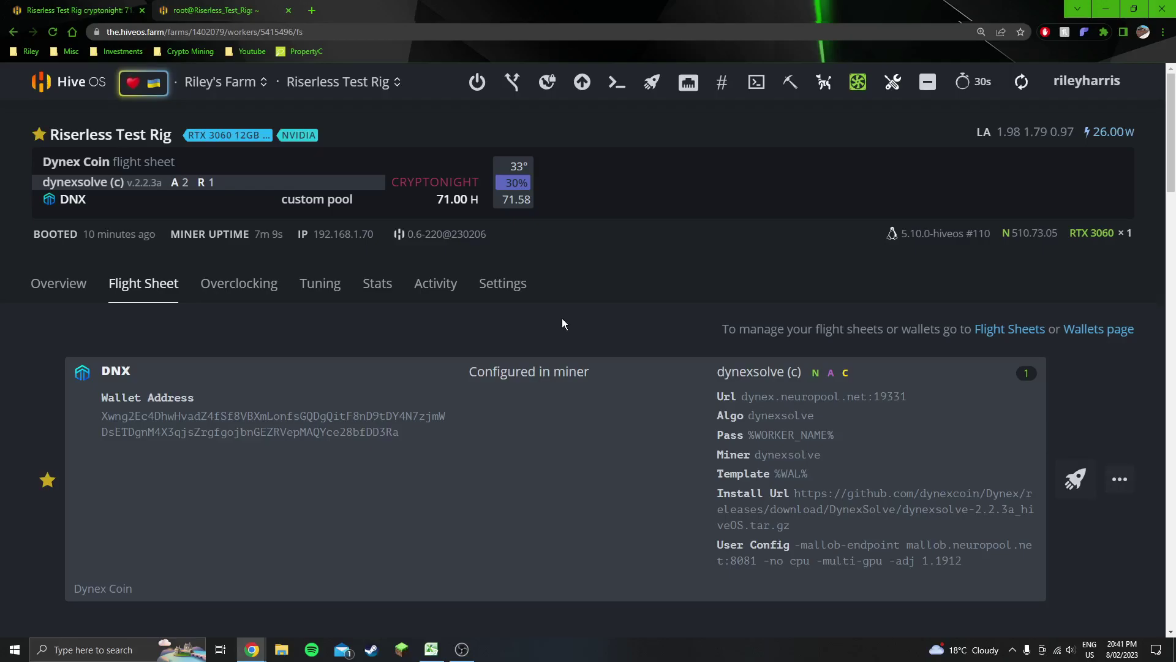
Start editing the Dynex Coin flight sheet and bring up its custom dynexsolve miner configuration.
left_click(1120, 479)
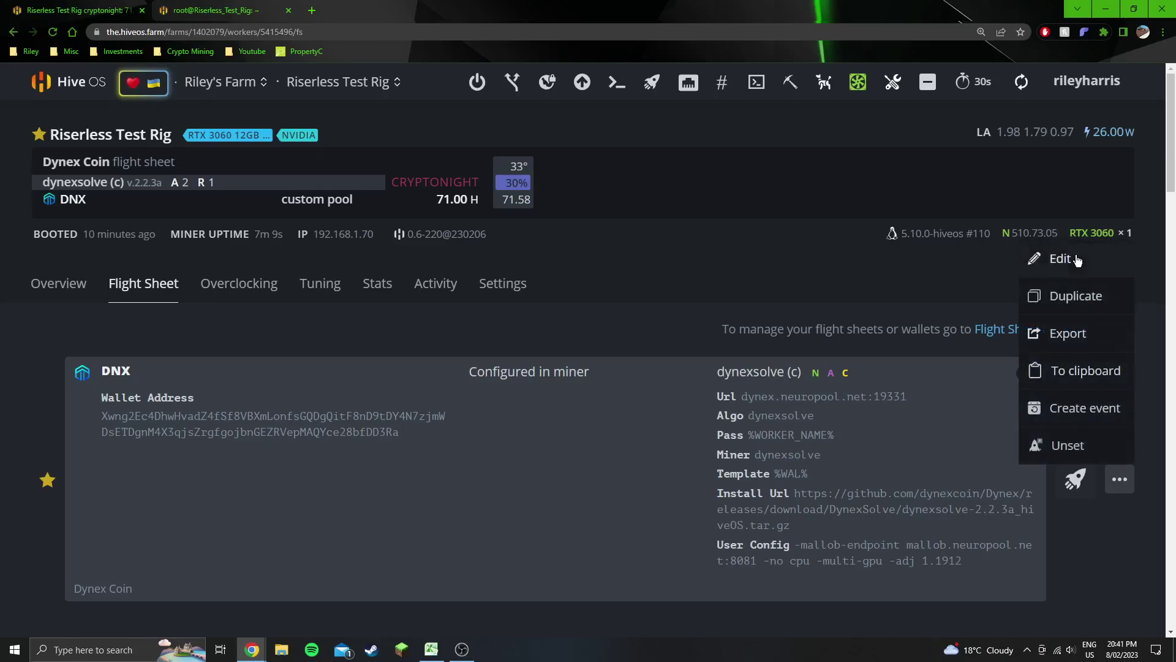
left_click(1076, 257)
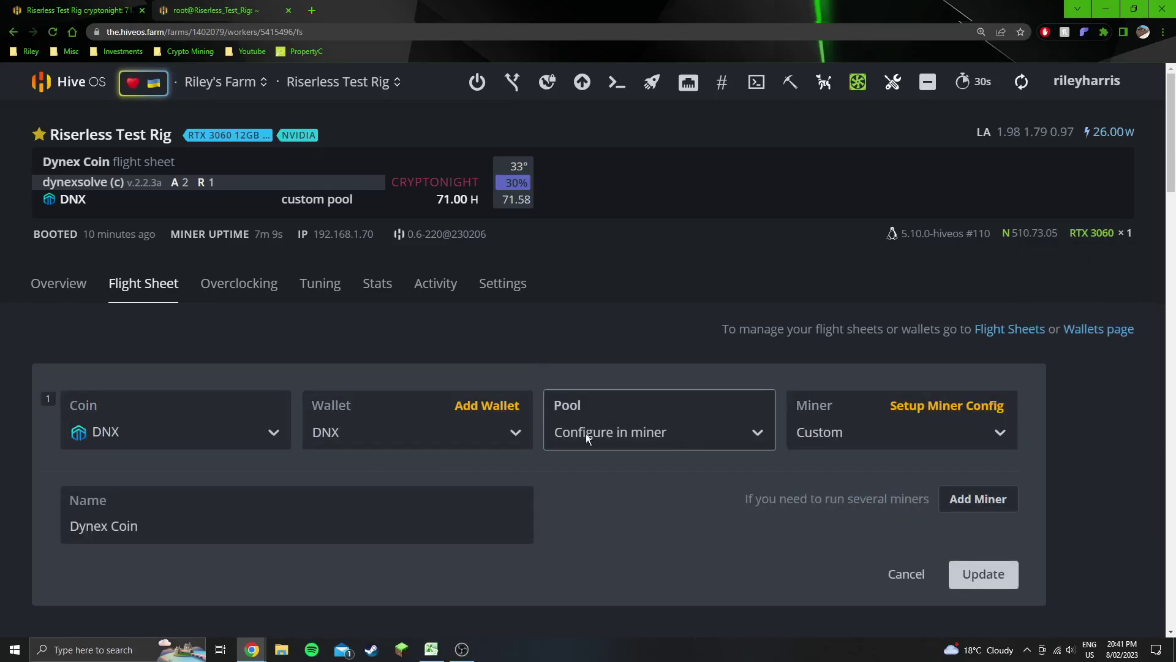
left_click(946, 405)
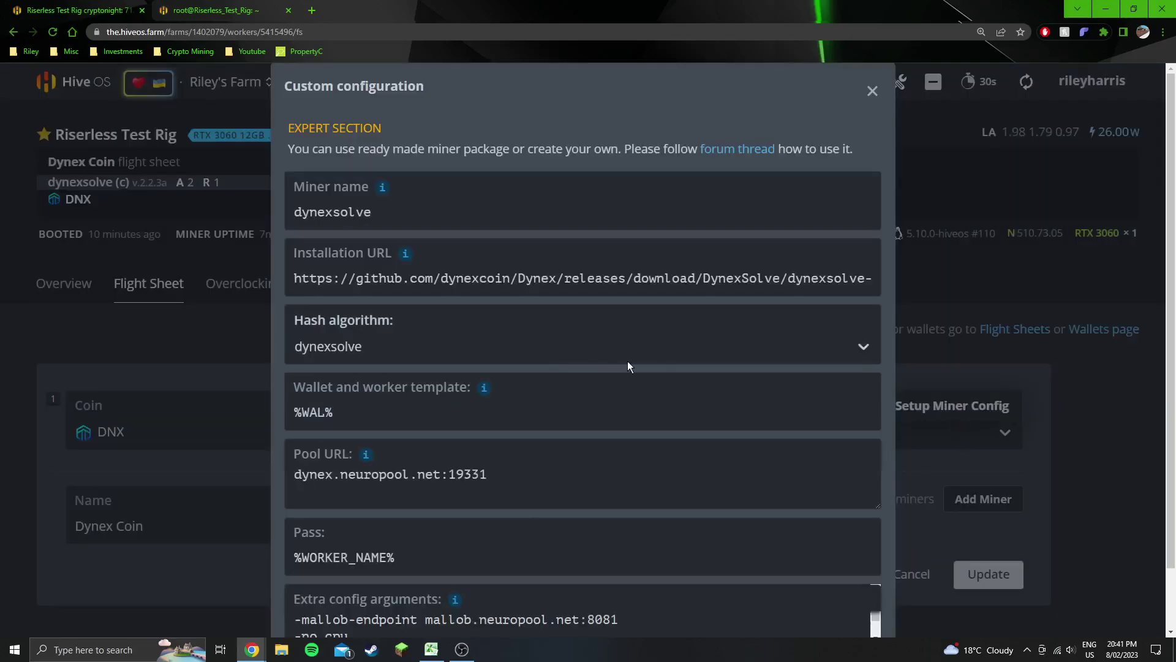
scroll(797, 271, "down", 1)
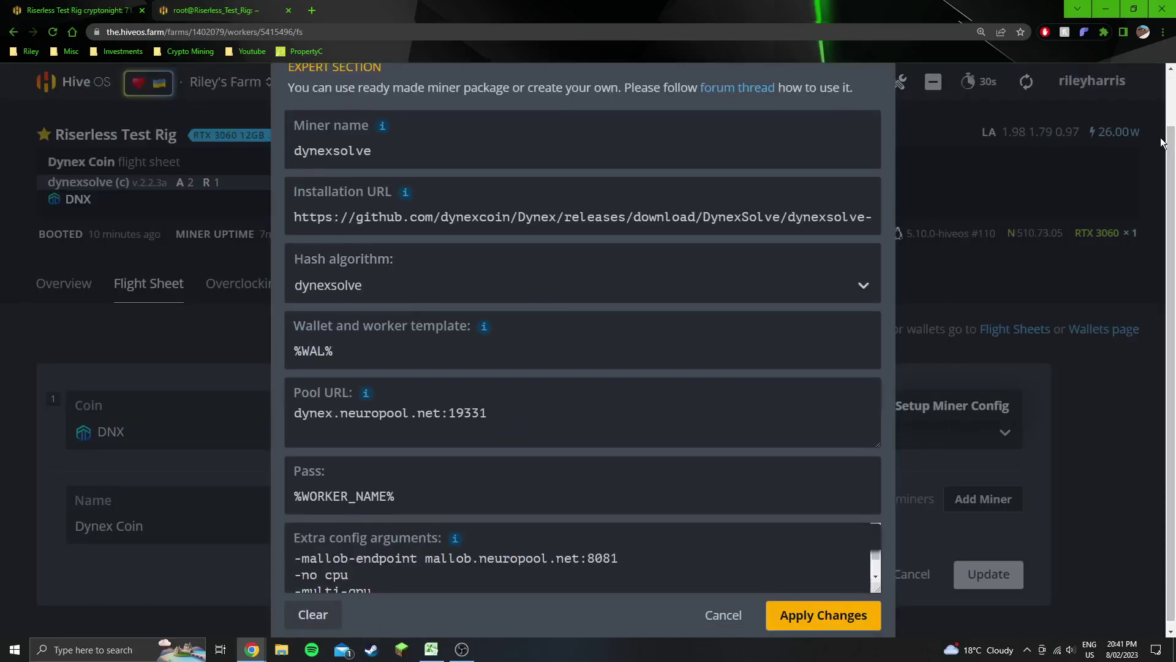
Review the dynexsolve extra arguments, including -multi-gpu, and the pool URL ending in 19331.
left_click_drag(1172, 145, 1171, 159)
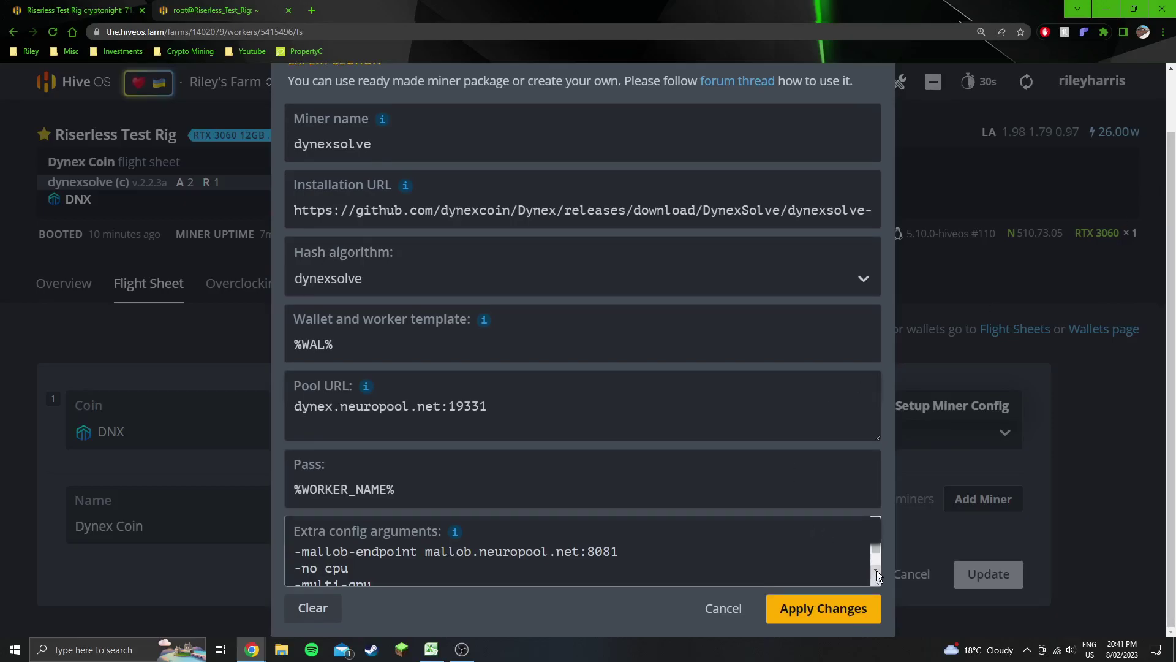
left_click_drag(348, 551, 577, 552)
scroll(795, 567, "down", 1)
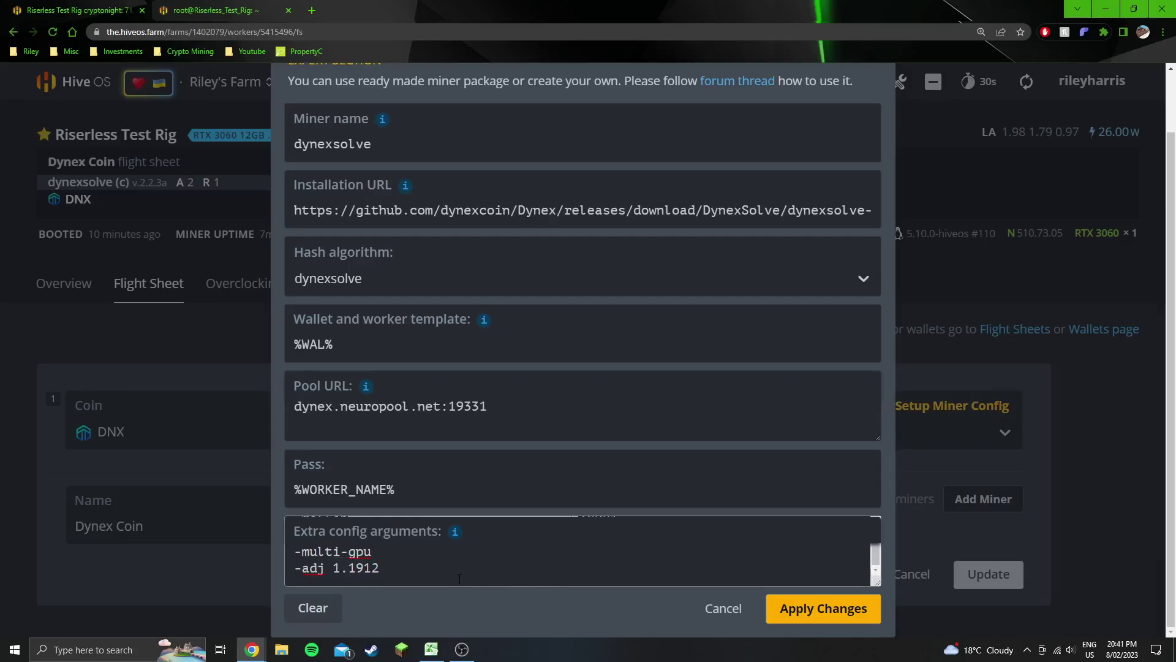
left_click(419, 571)
left_click(384, 555)
left_click_drag(876, 553, 876, 549)
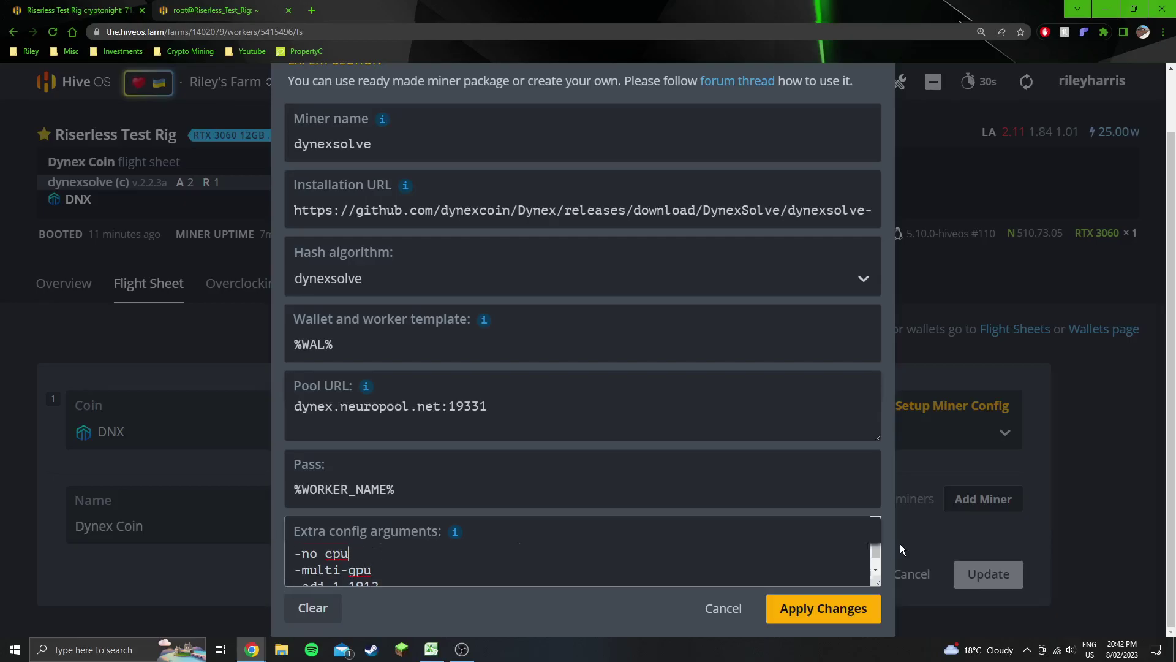
mouse_move(876, 551)
left_mouse_down()
mouse_move(875, 561)
mouse_move(875, 544)
left_mouse_up()
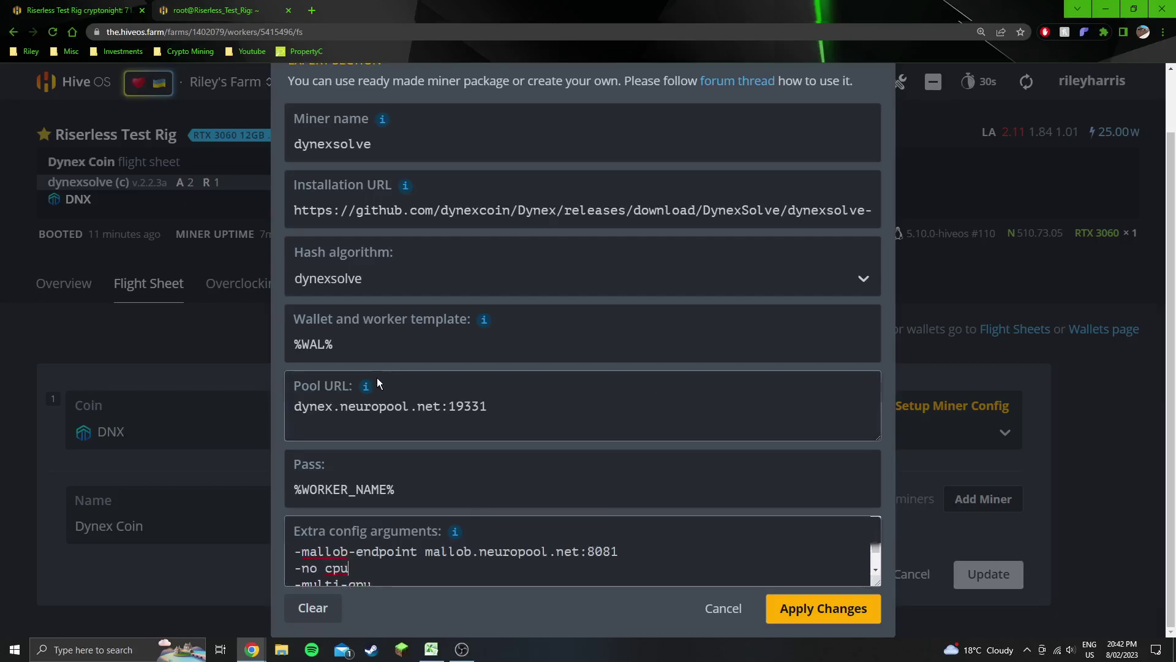
left_click_drag(295, 406, 481, 406)
left_click(535, 408)
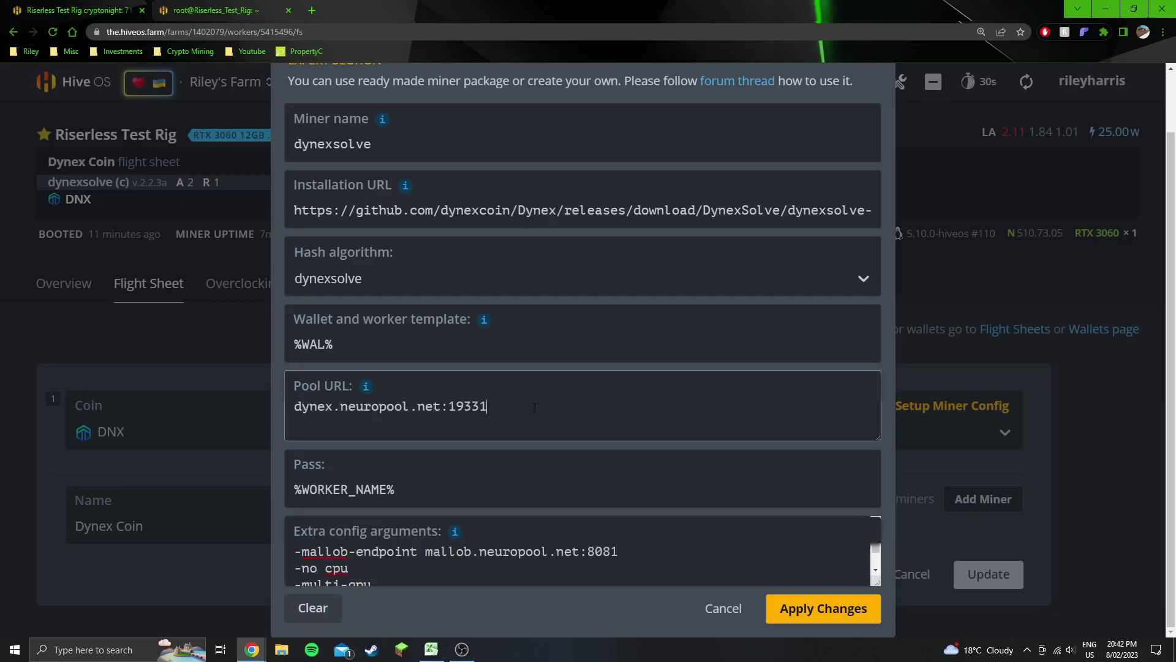
scroll(531, 420, "up", 2)
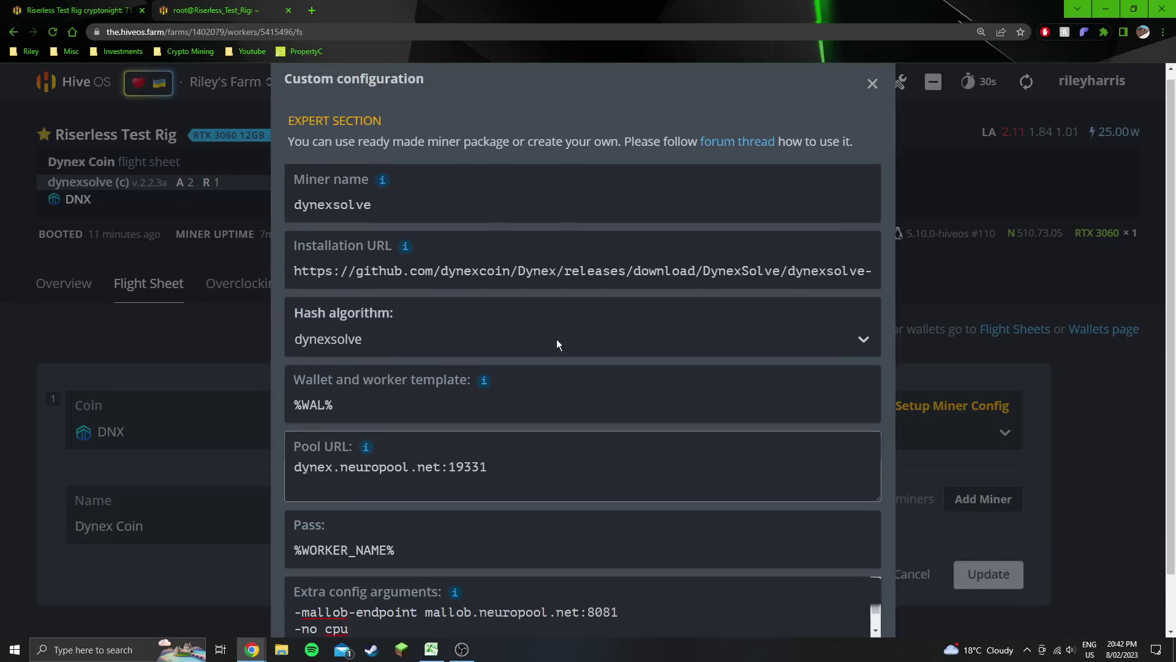
Close the custom dynexsolve configuration without changes and move down to Other Flight Sheets.
left_click(873, 92)
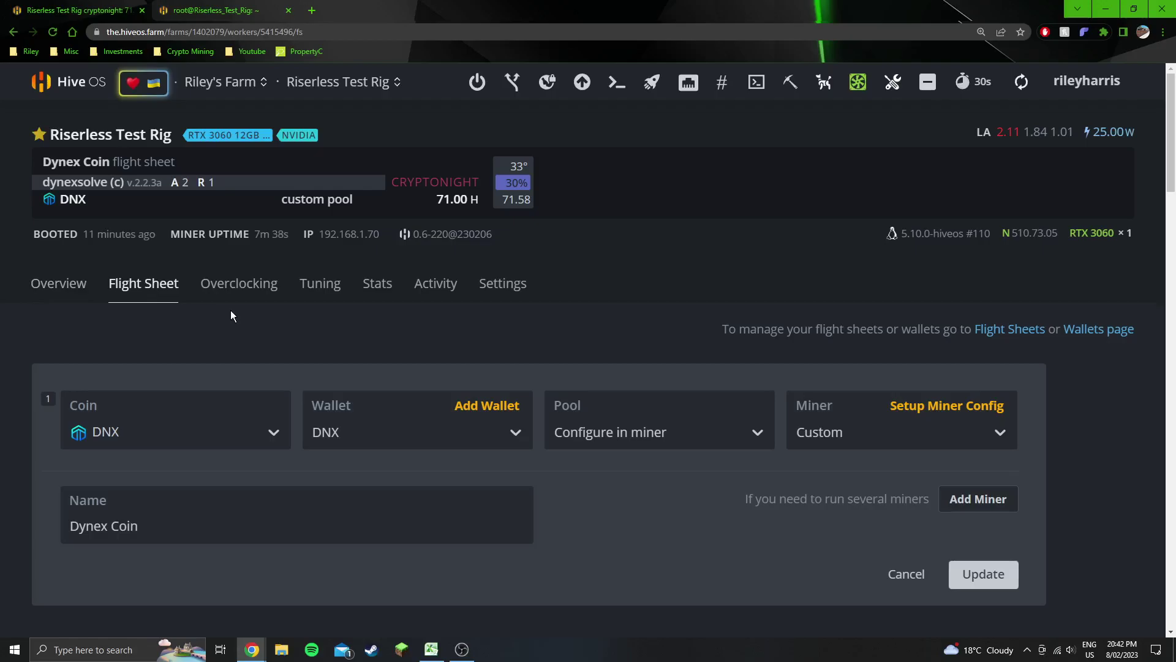
scroll(231, 316, "down", 5)
scroll(253, 321, "down", 2)
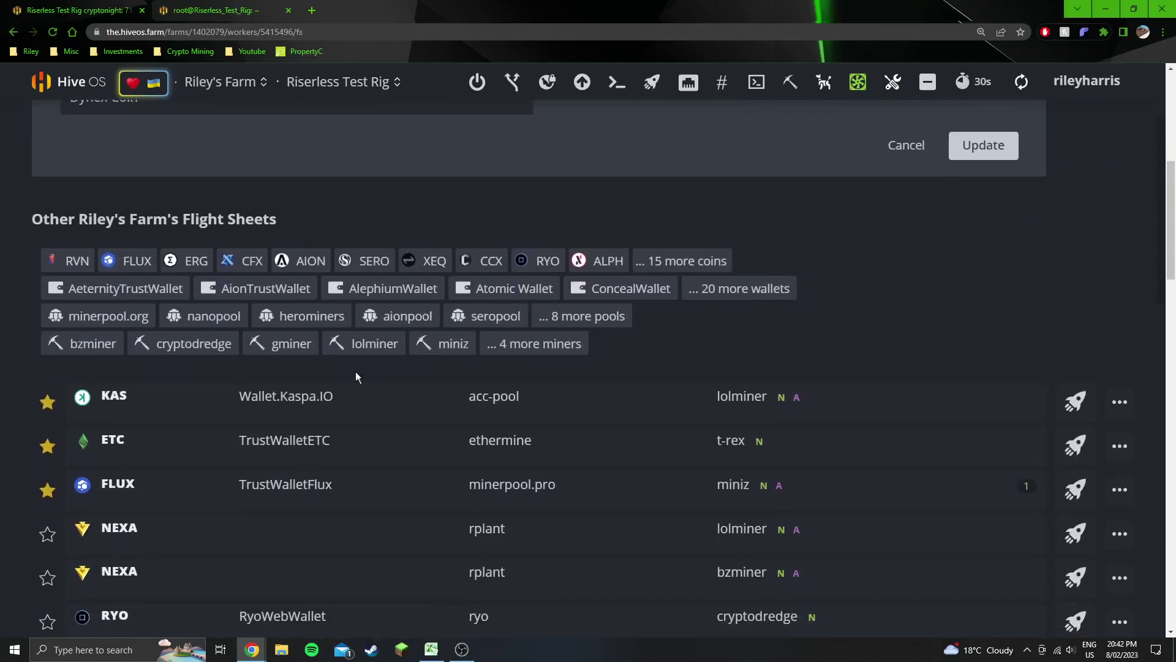
Expand the KAS flight sheet (lolMiner, acc-pool) and start editing it.
left_click(688, 401)
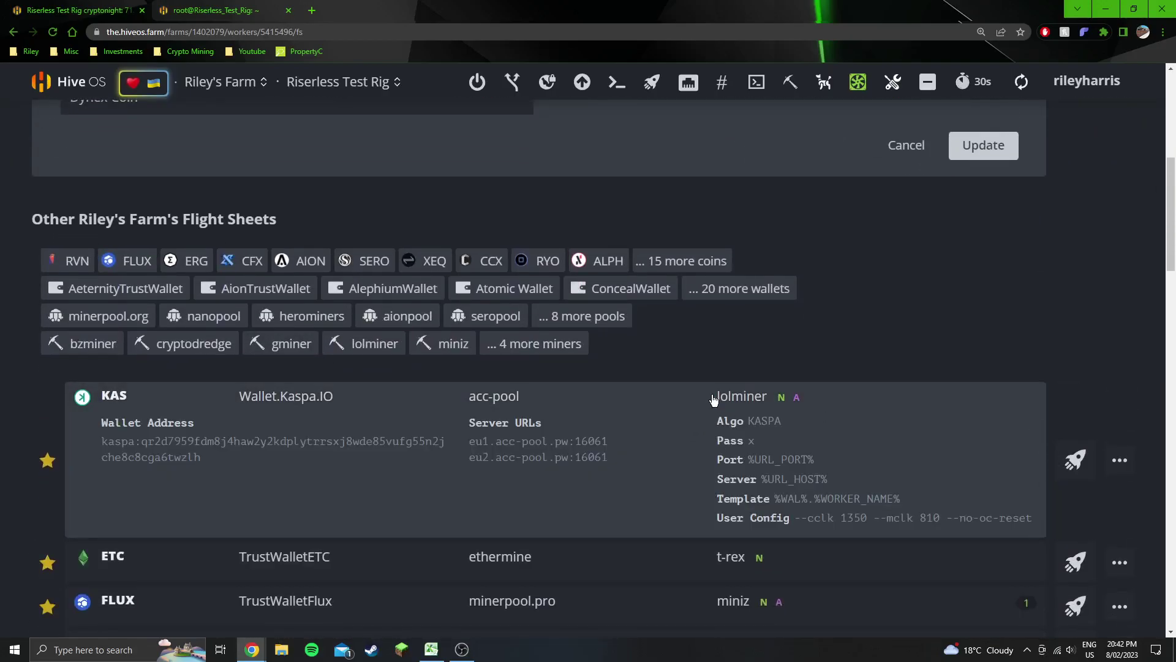
left_click_drag(715, 396, 770, 397)
left_click(756, 400)
left_click(1120, 460)
left_click(1060, 239)
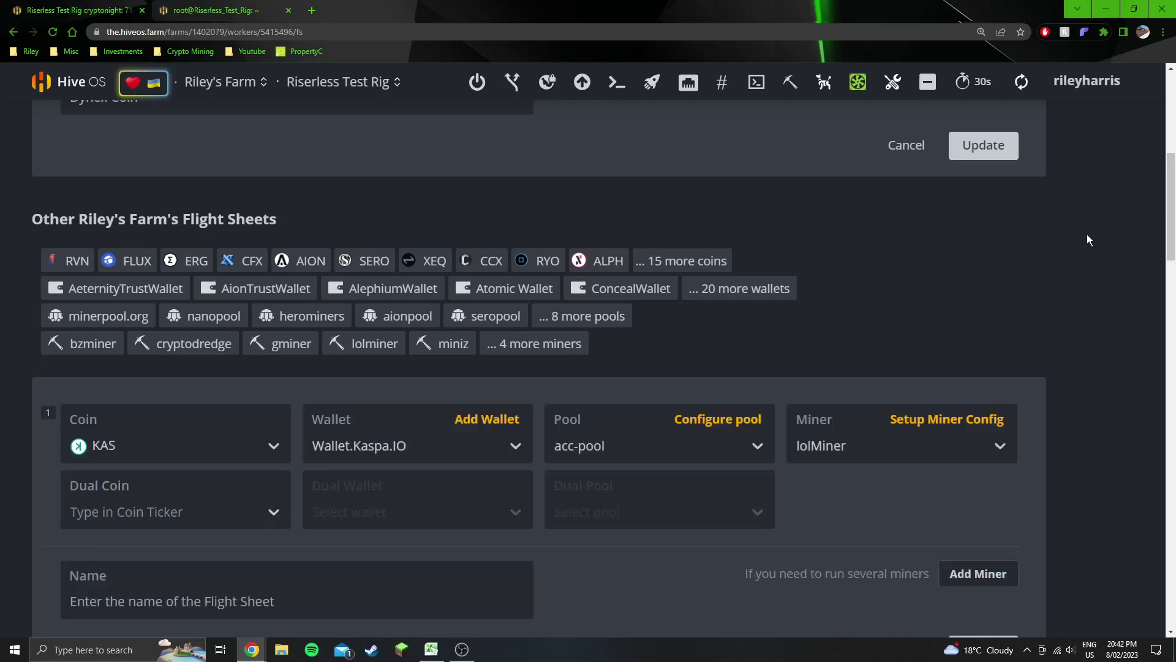
Review the KAS lolMiner extra arguments --cclk 1350, --mclk 810 and --no-oc-reset.
left_click(946, 419)
scroll(644, 420, "down", 2)
scroll(644, 420, "down", 2)
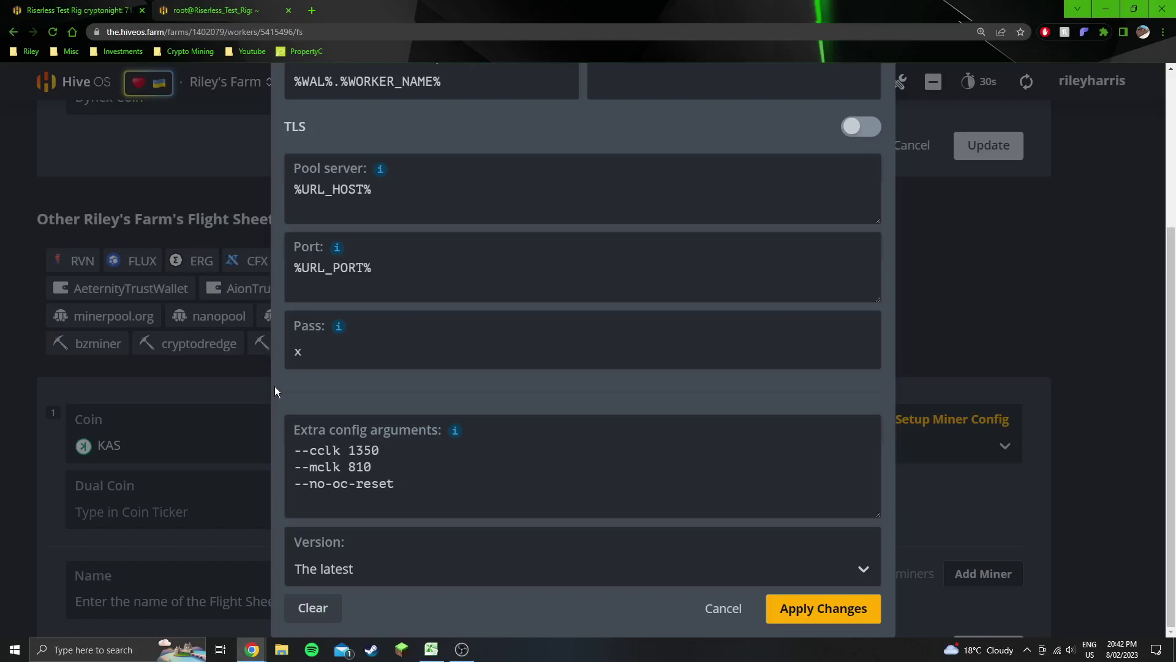
left_click(298, 459)
left_click(408, 490)
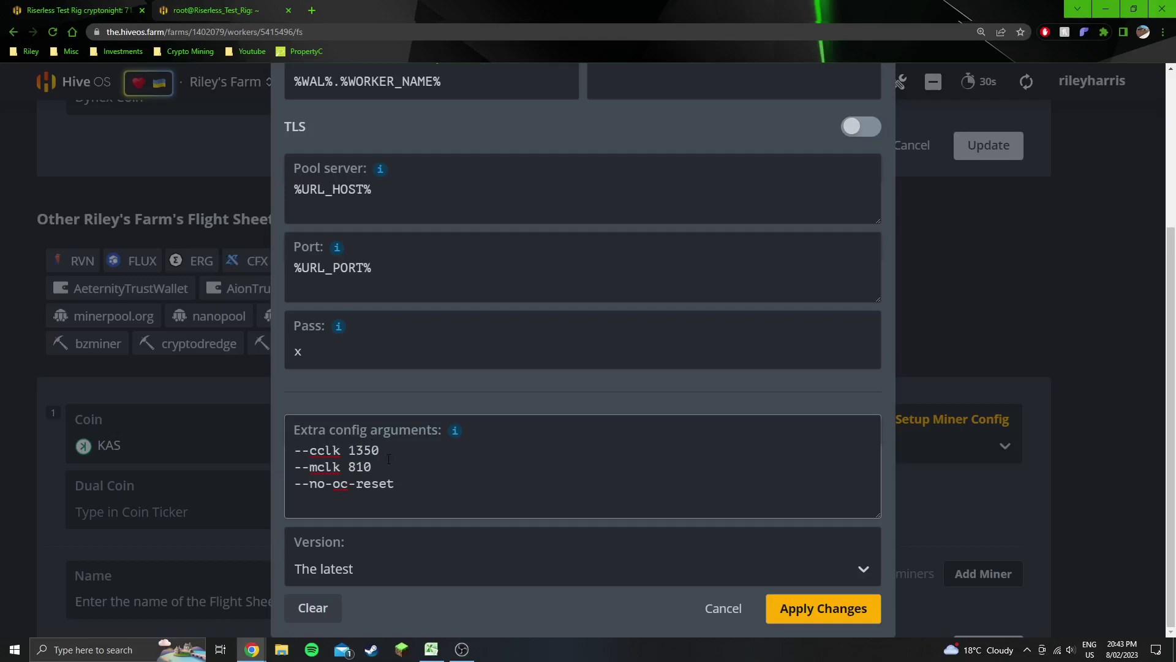
double_click(319, 467)
left_click(401, 468)
left_click(275, 389)
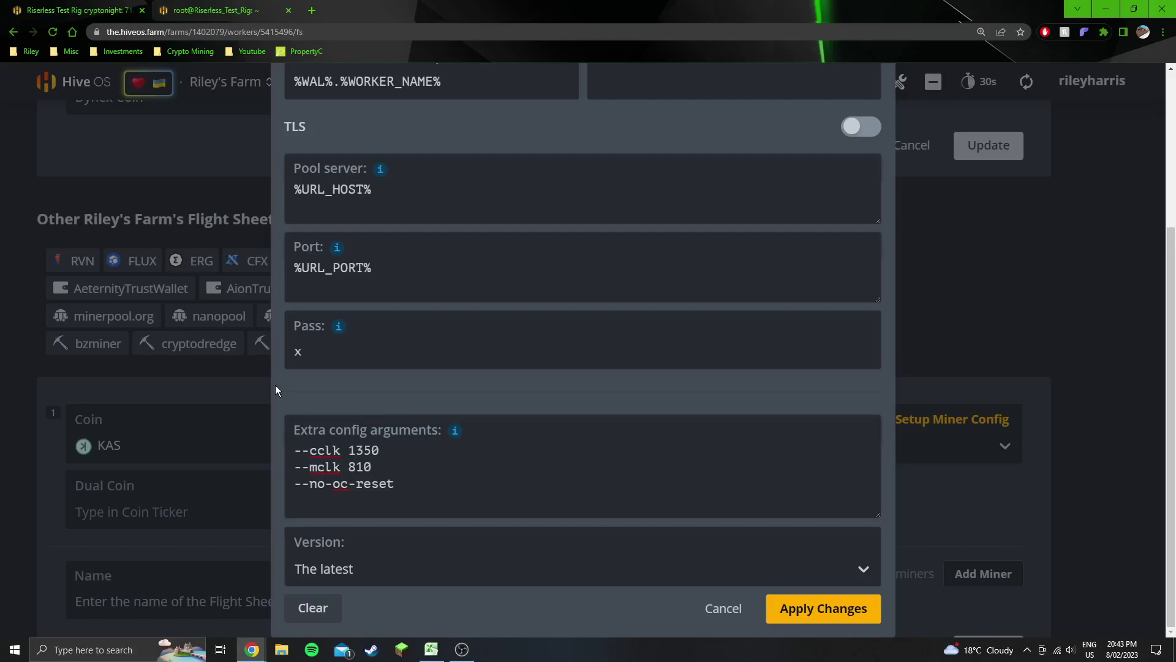
Cancel the lolMiner configuration, go back to the rig overview, and switch to the Excel Dynex table.
left_click(724, 608)
scroll(554, 440, "up", 5)
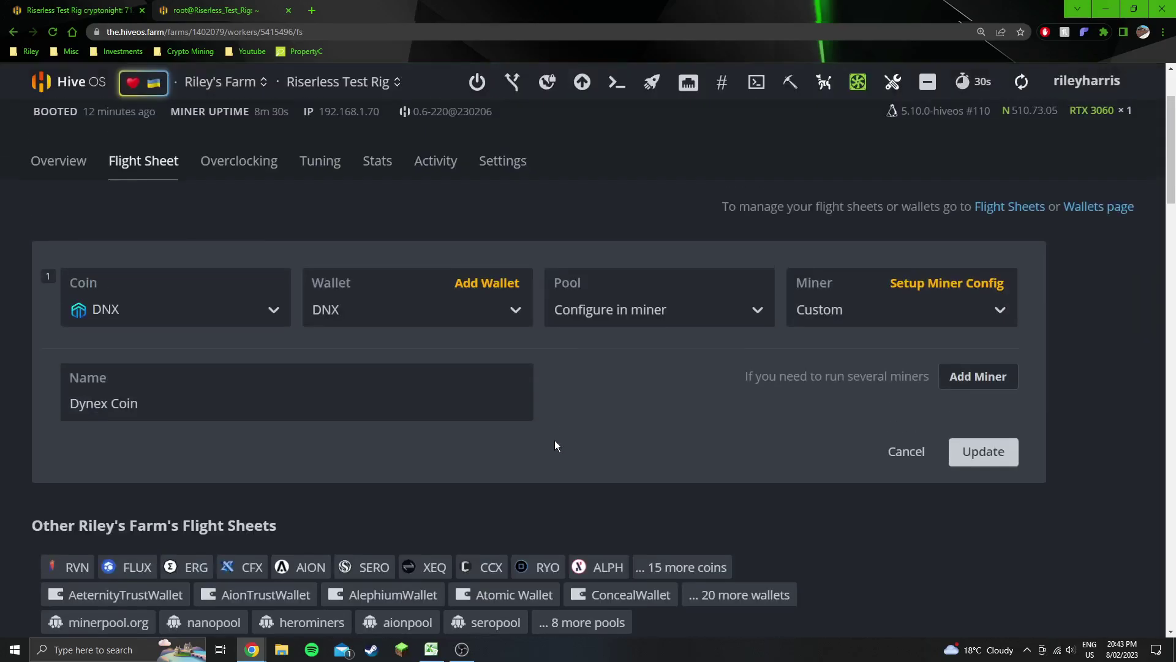
scroll(554, 440, "up", 2)
left_click(71, 290)
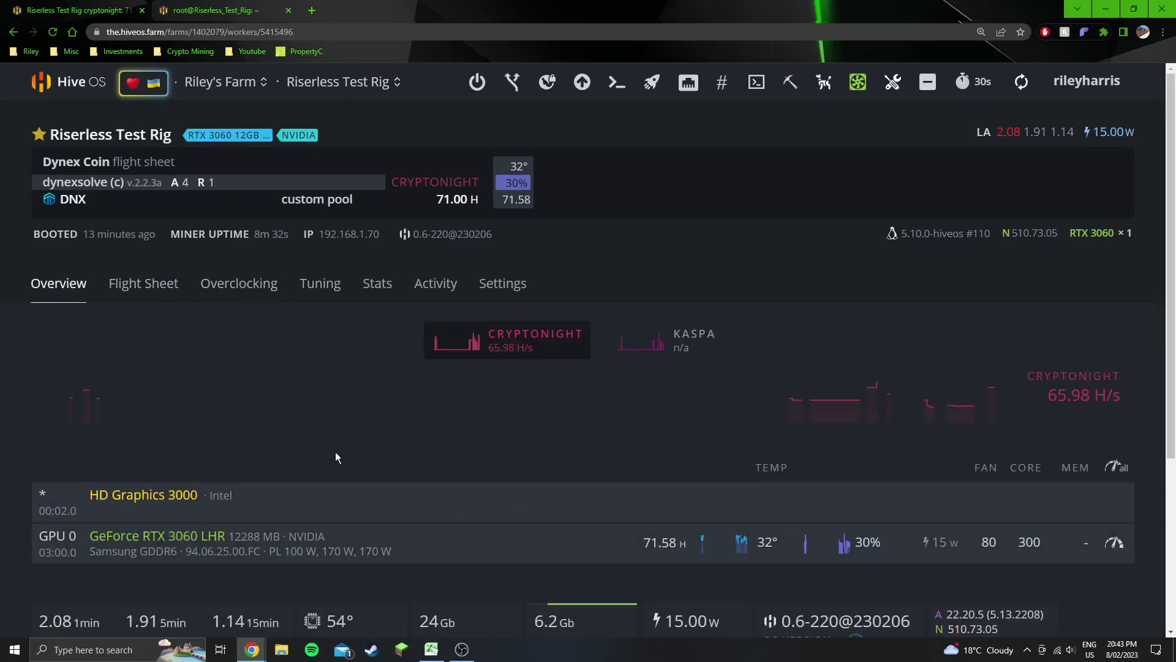
left_click(433, 620)
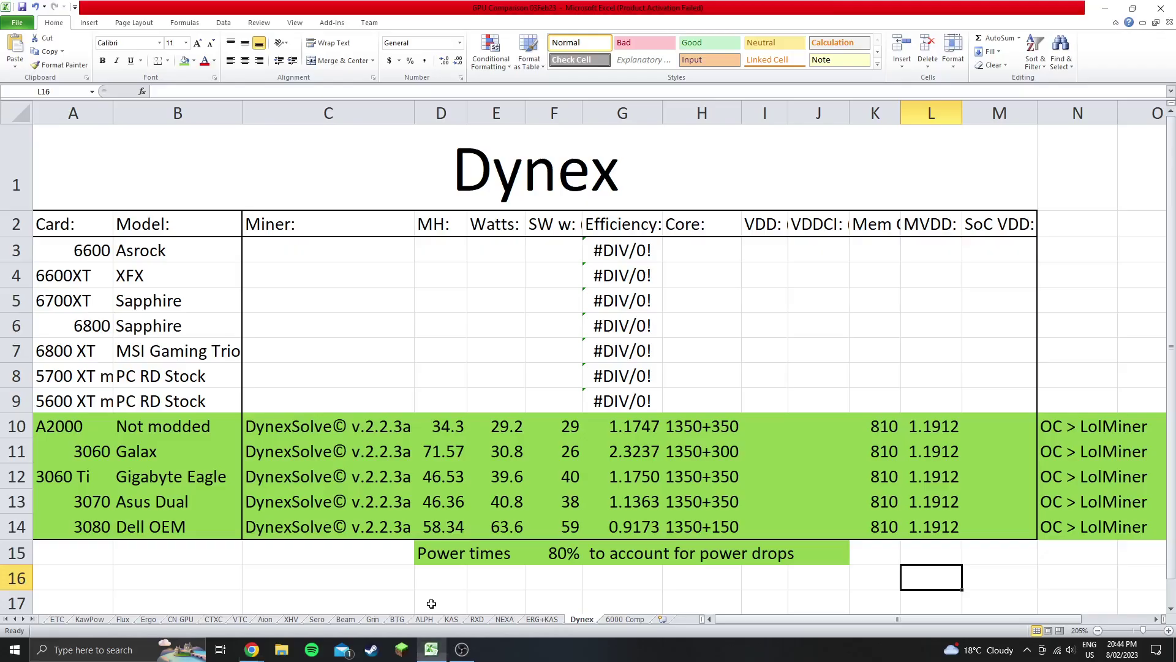
Change the D2 header from 'MH:' to 'H:', checking the hashrate and wattage values in rows 10-14.
left_click(320, 432)
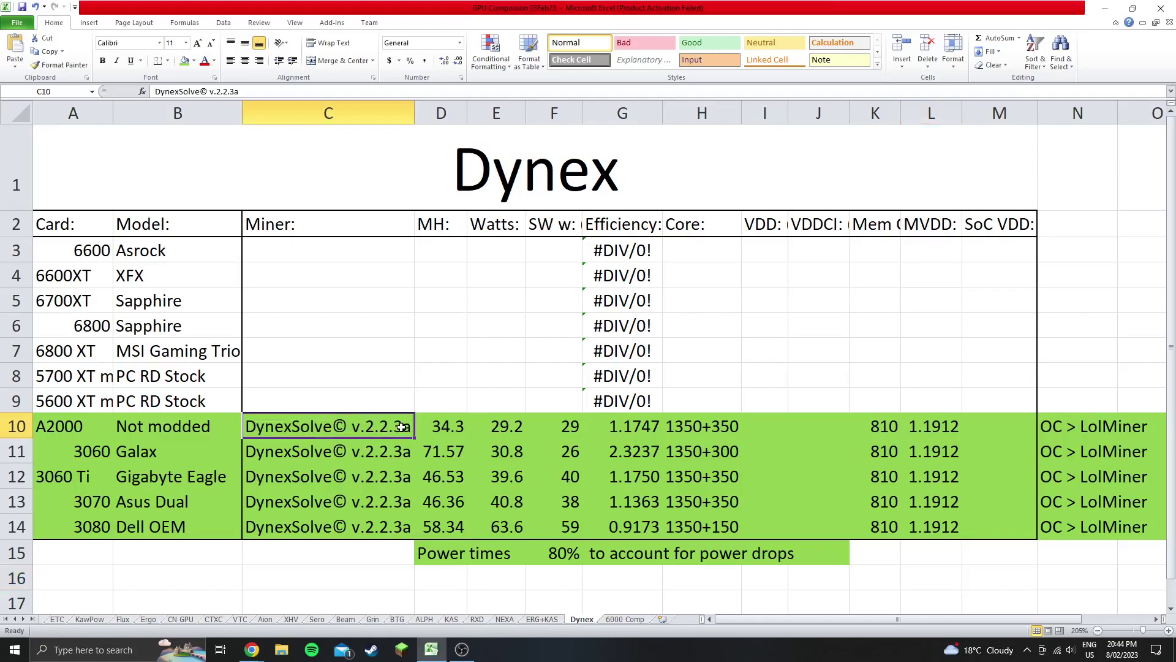
left_click_drag(447, 427, 451, 521)
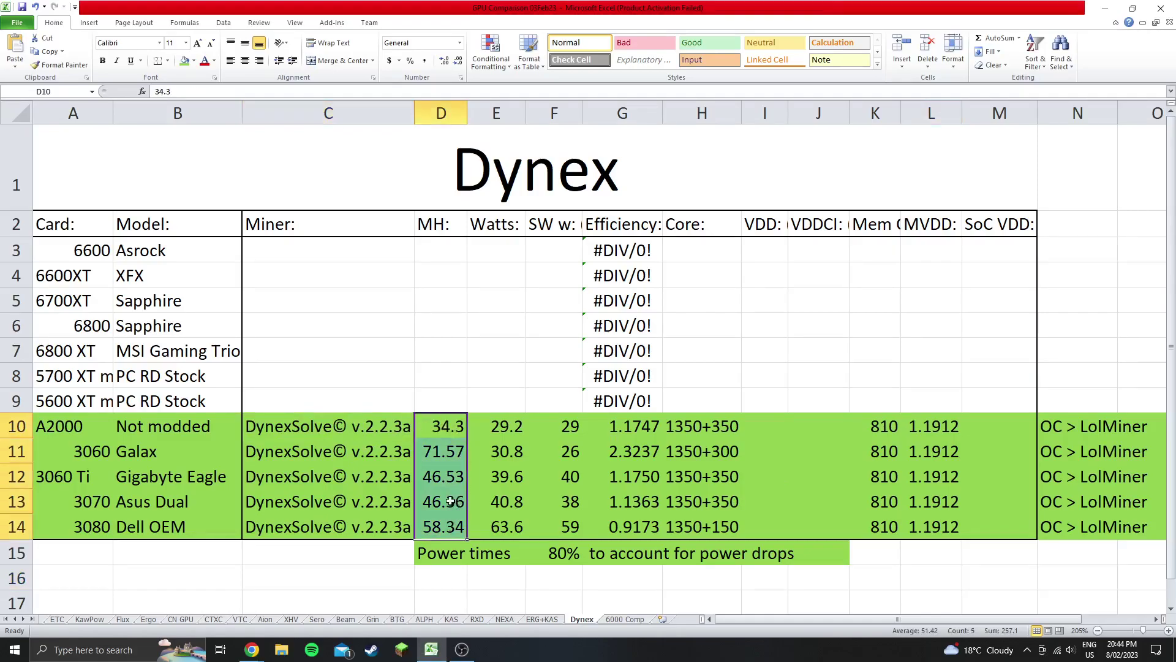
left_click(435, 228)
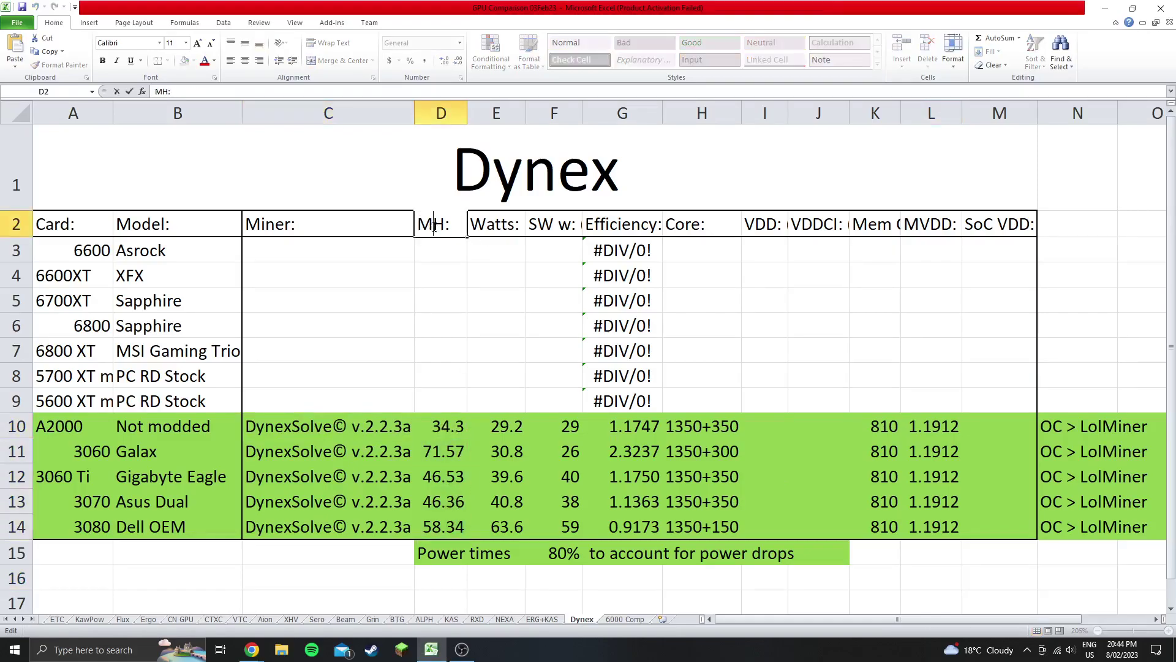
type("H")
key("Return")
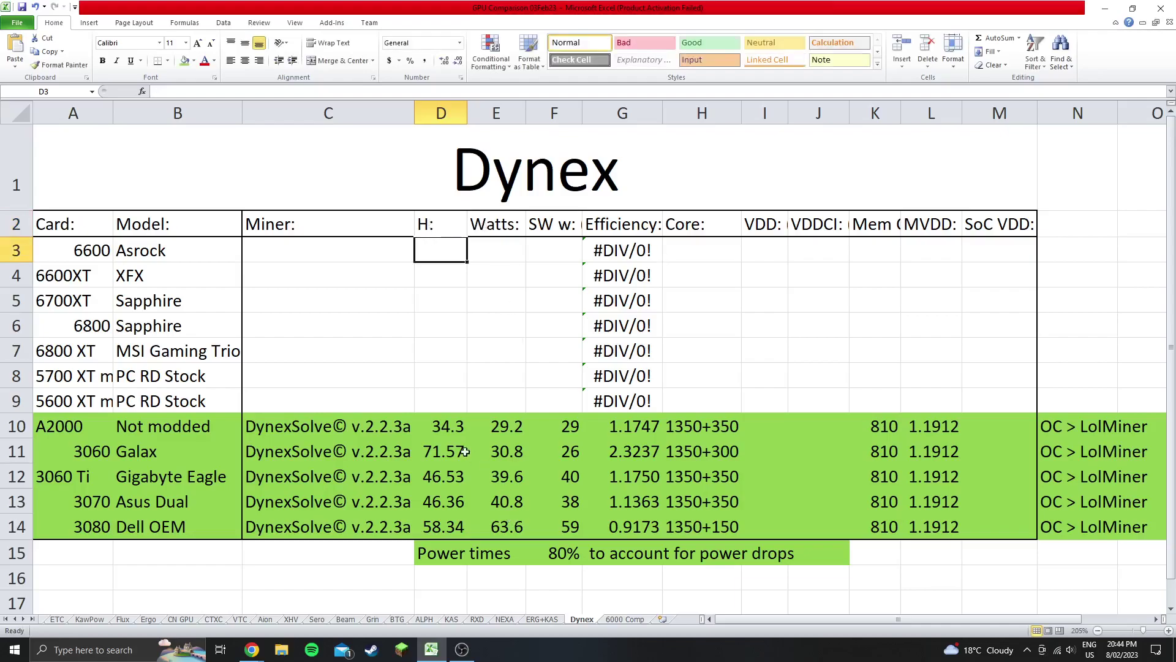
left_click_drag(495, 426, 500, 520)
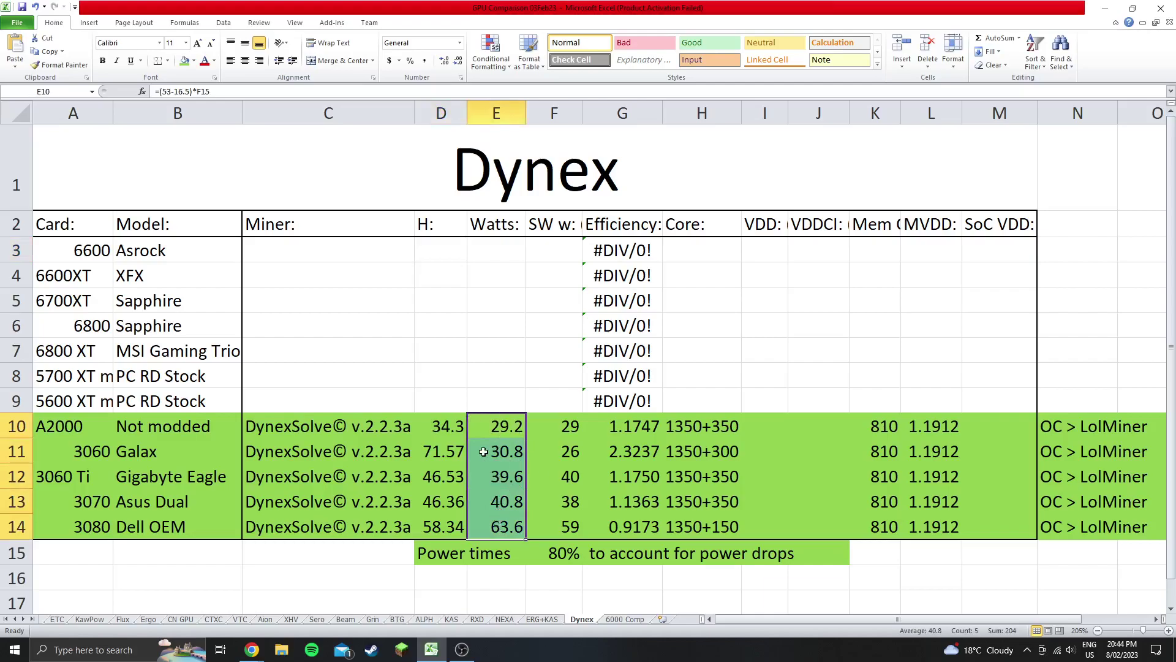
left_click(491, 425)
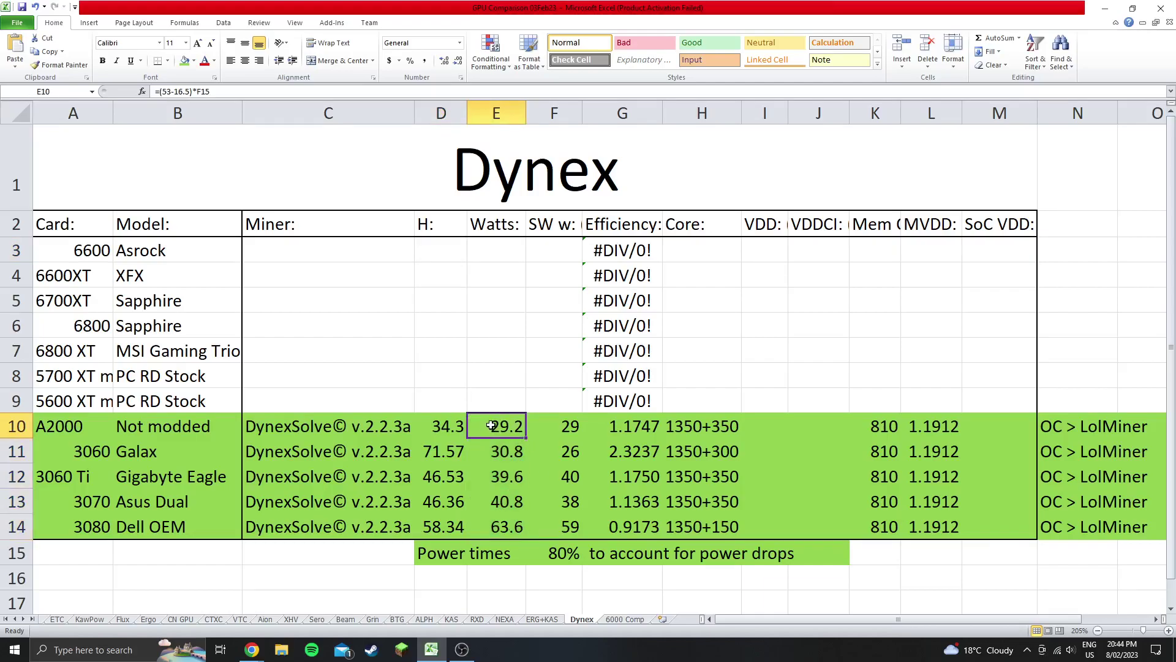
double_click(492, 426)
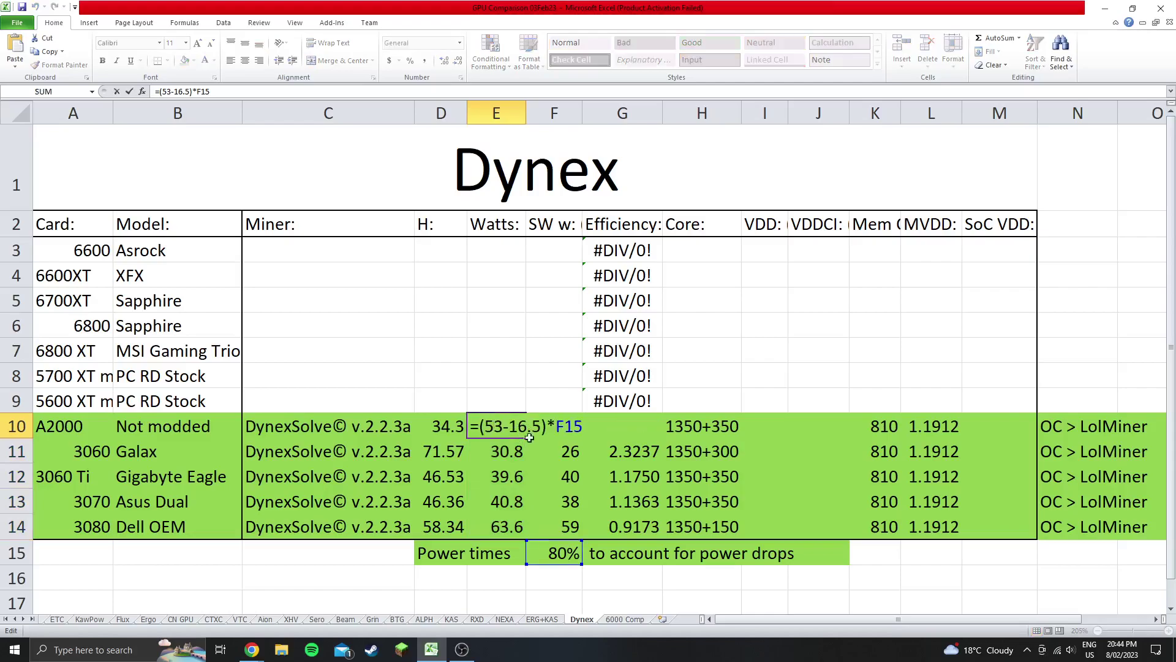
double_click(501, 423)
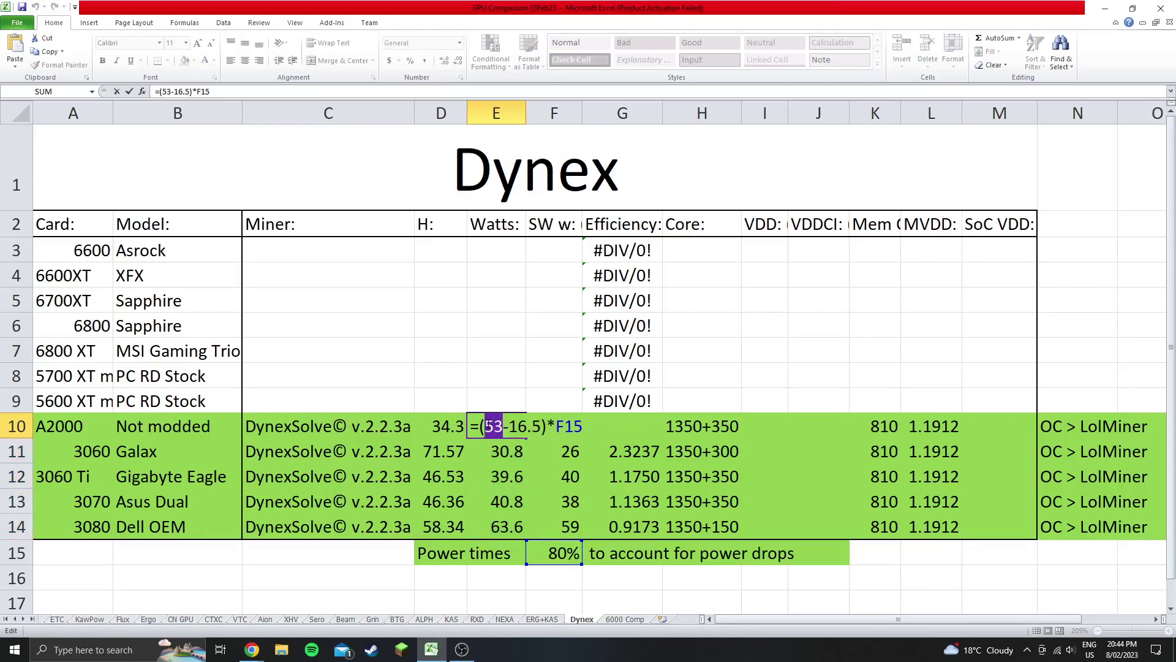
left_click(503, 426)
key("Return")
left_click(553, 553)
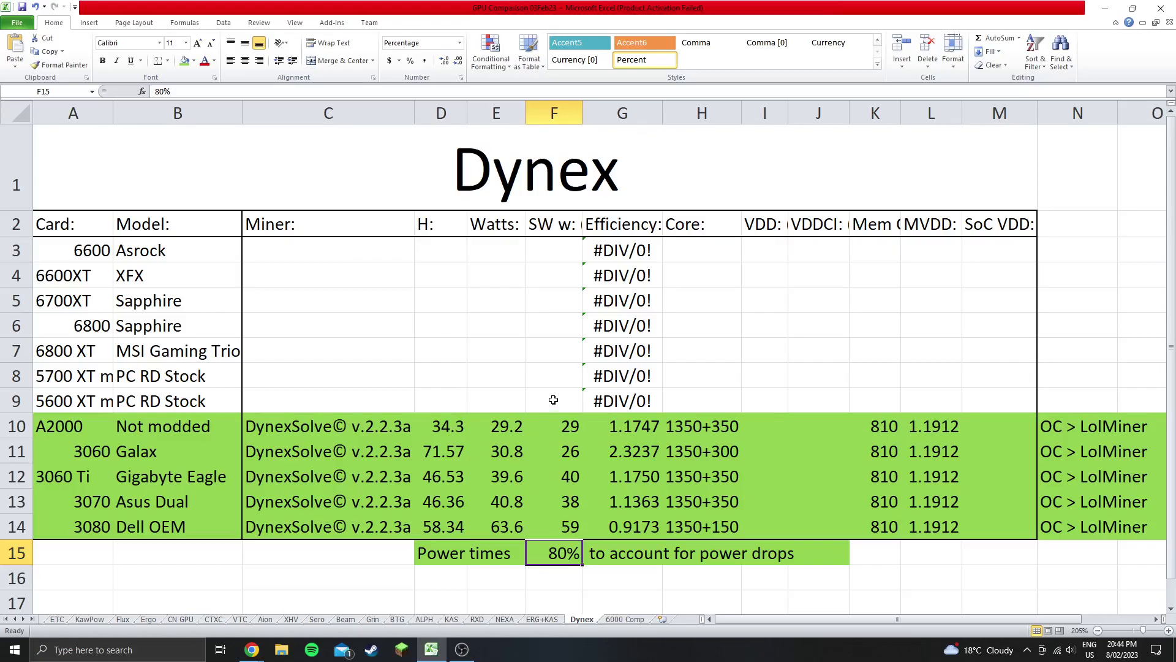
left_click(440, 402)
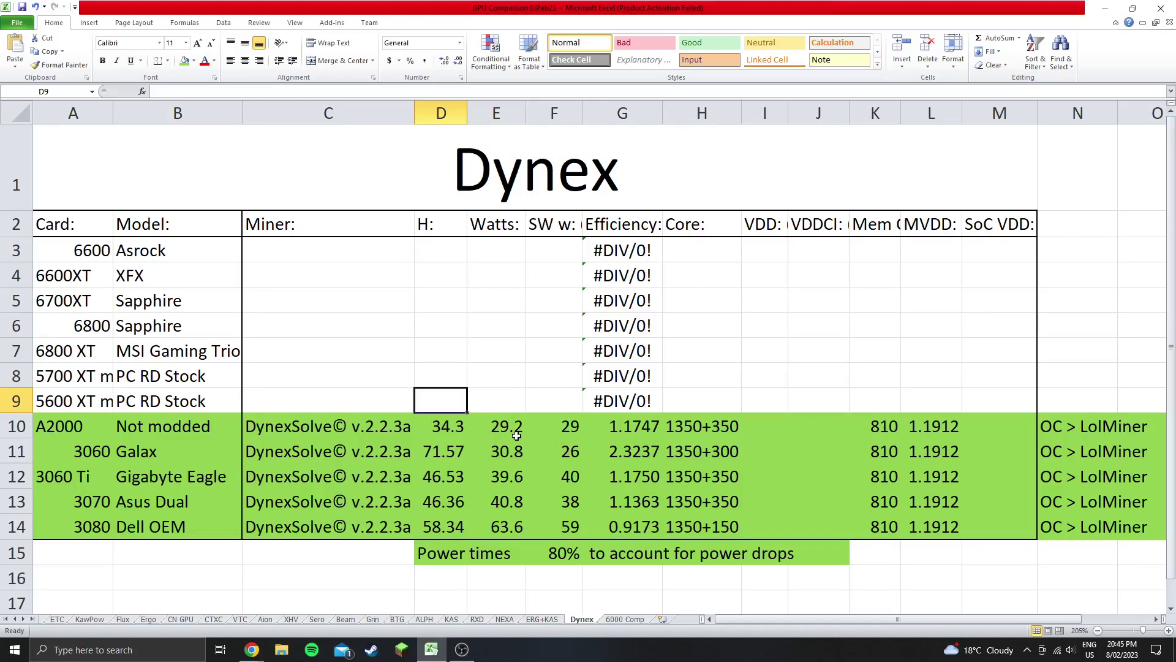
Change the F15 power factor from 80% to 85%, giving the 3060 Galax 2.1870 efficiency.
double_click(547, 552)
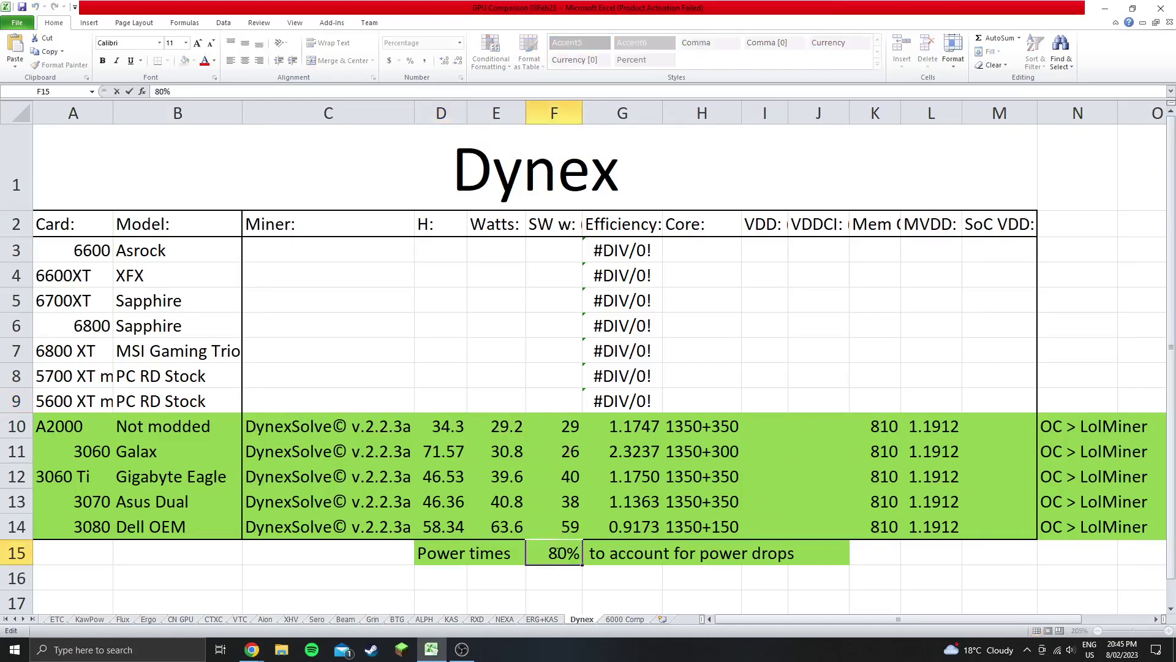
left_click_drag(558, 552, 568, 551)
type("5")
key("Return")
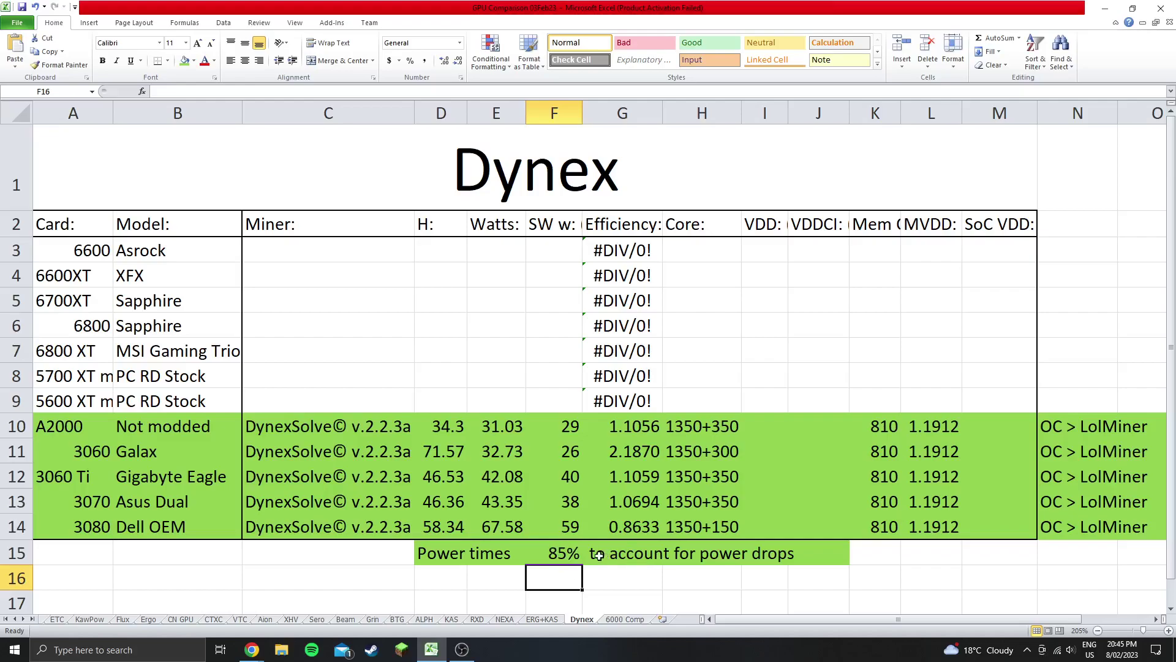
double_click(559, 553)
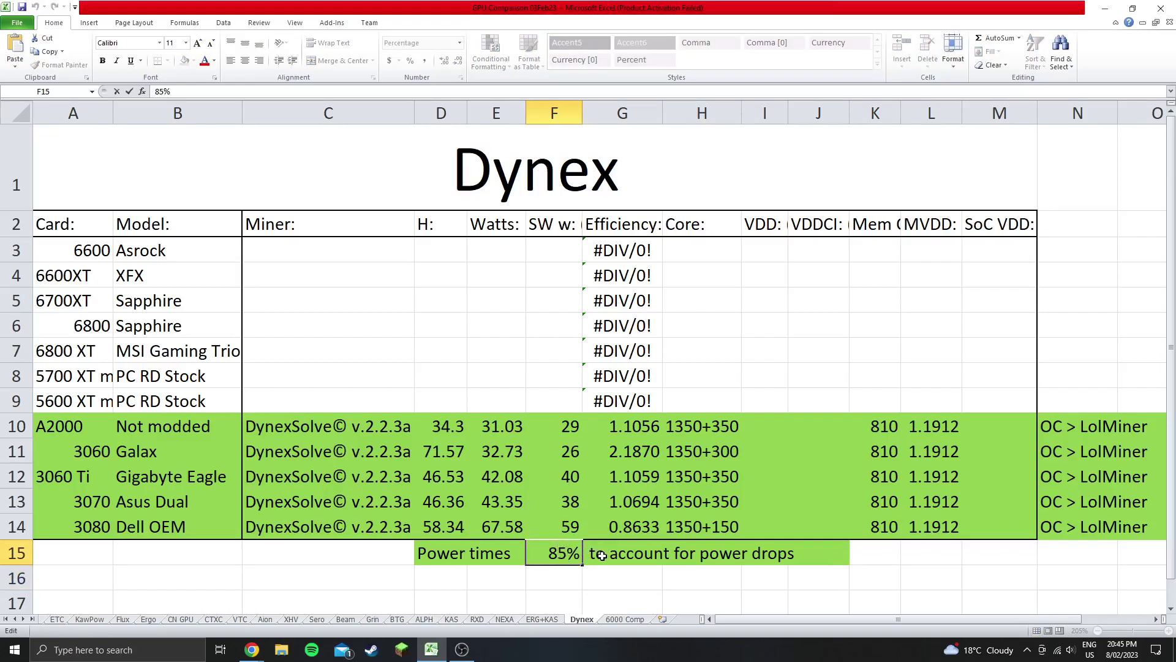
key("Return")
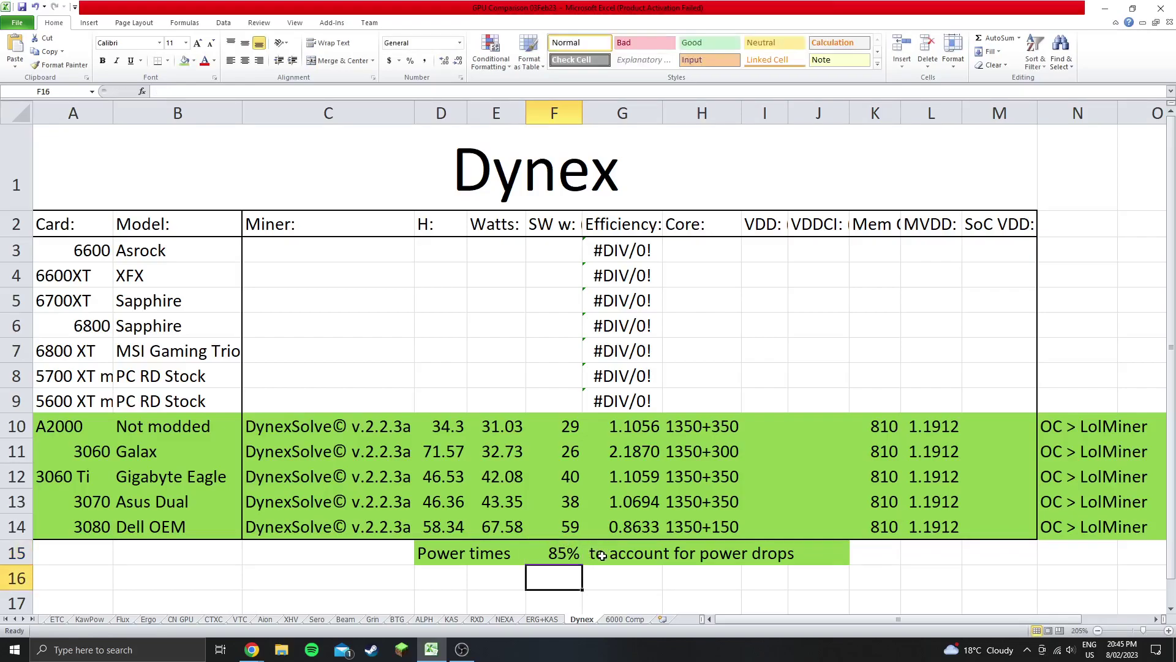
double_click(560, 552)
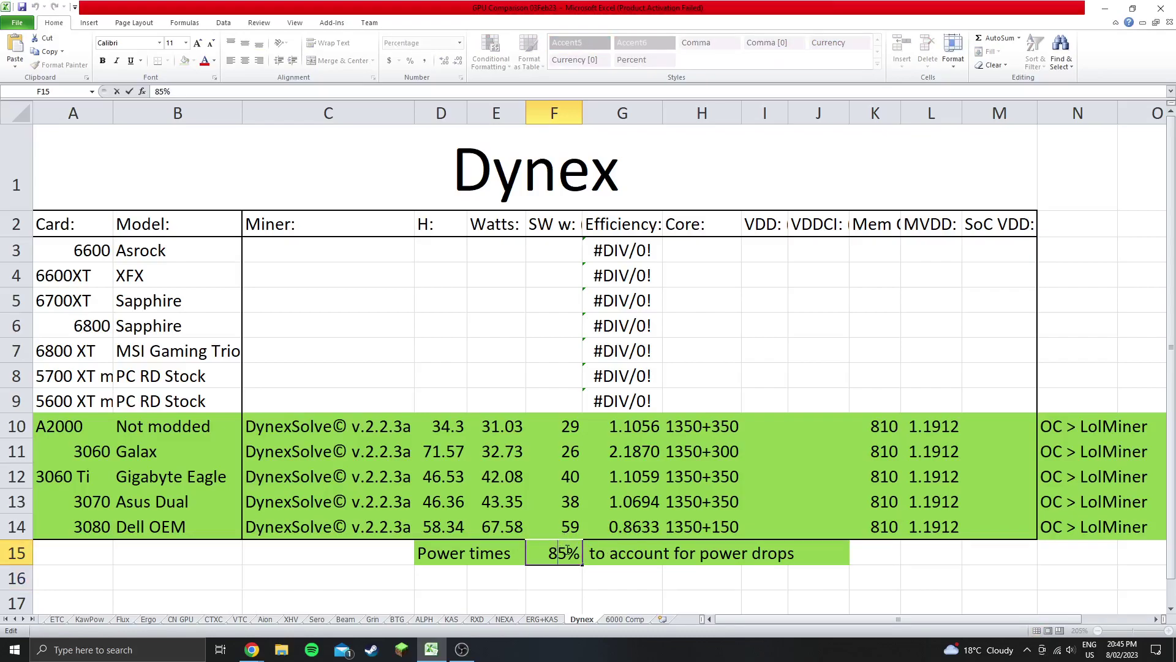
left_click_drag(567, 550, 554, 554)
type("85")
key("Return")
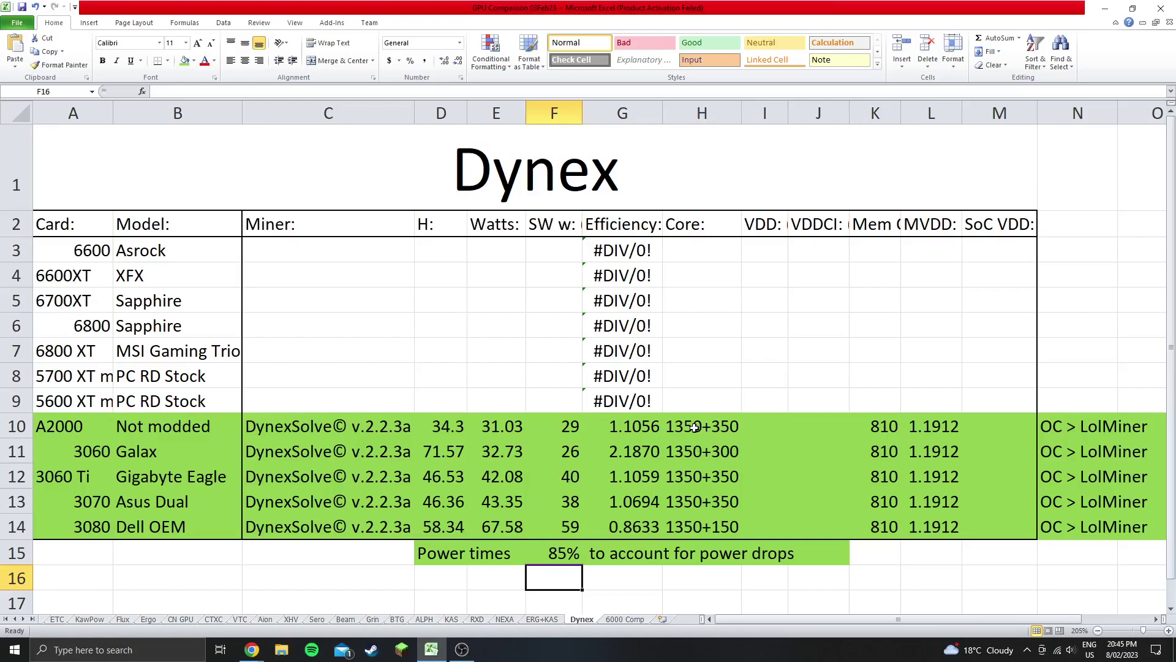
Switch to Hive OS, view the rig's DNX flight sheet, then return to the Excel table.
mouse_move(252, 649)
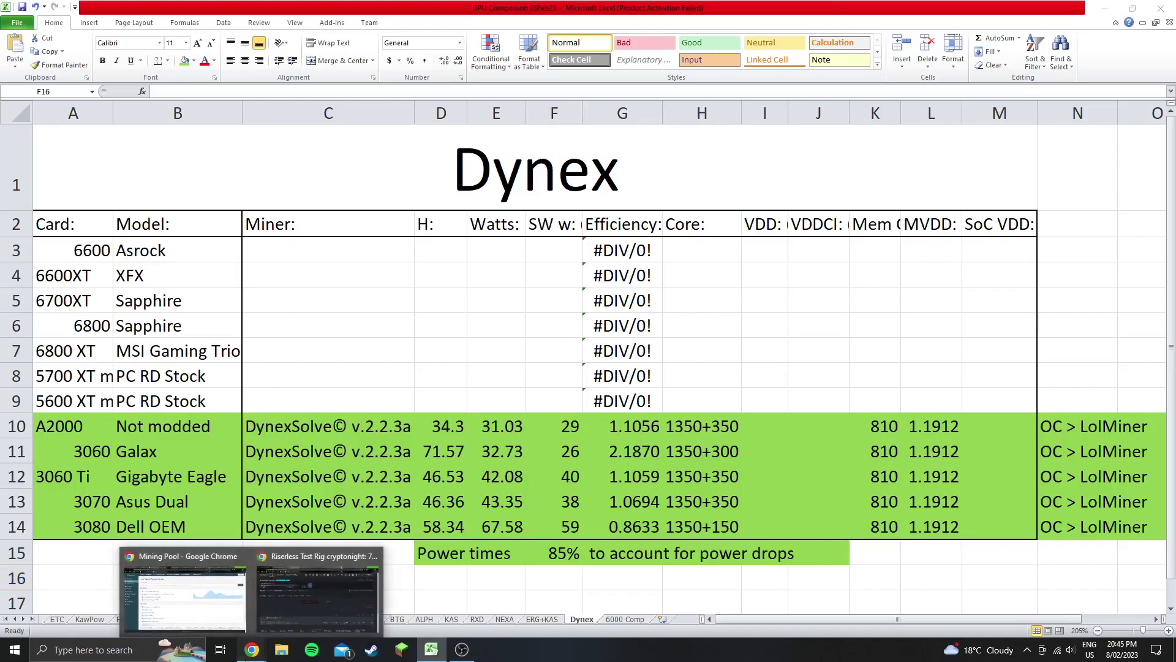
left_click(184, 591)
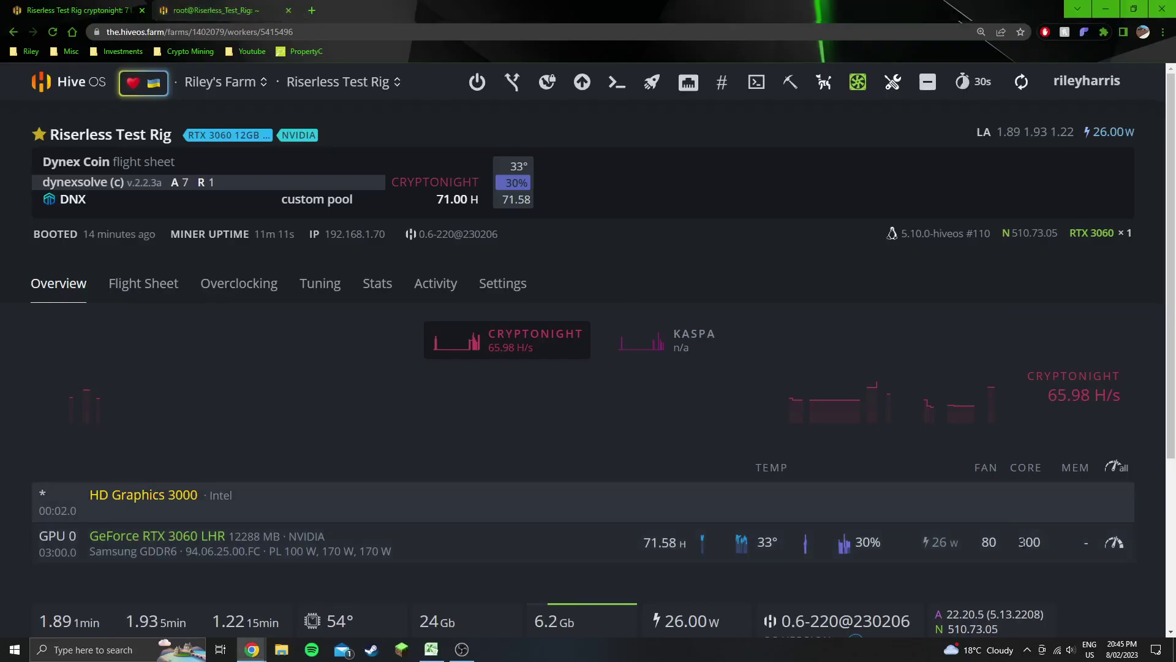
double_click(1026, 542)
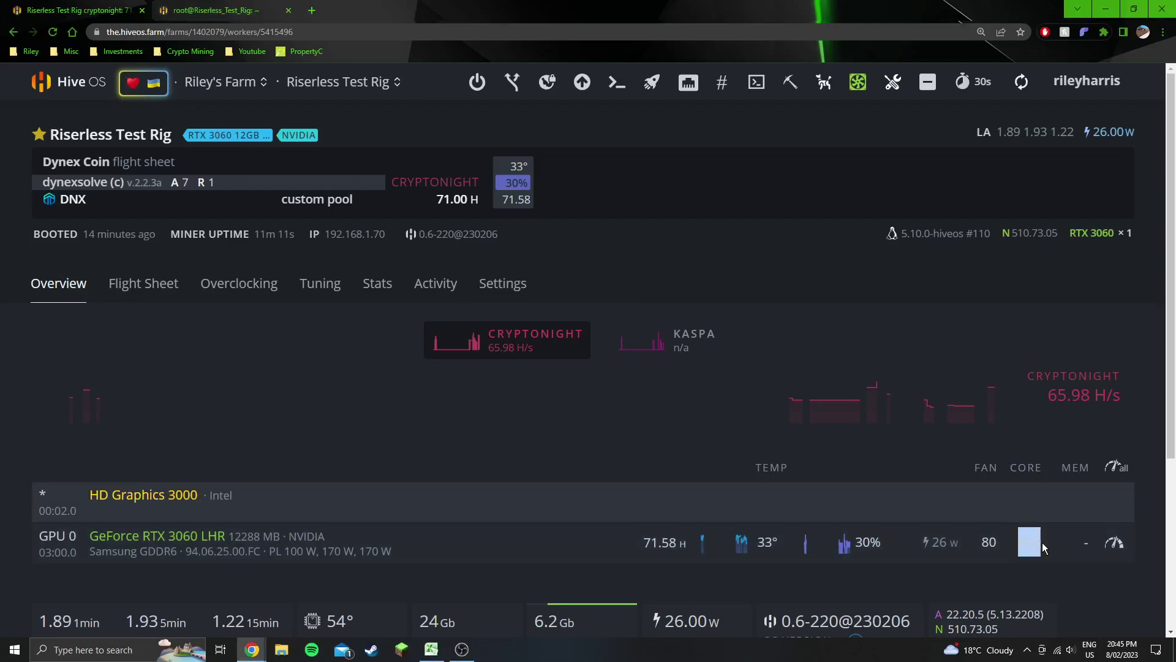
left_click(143, 283)
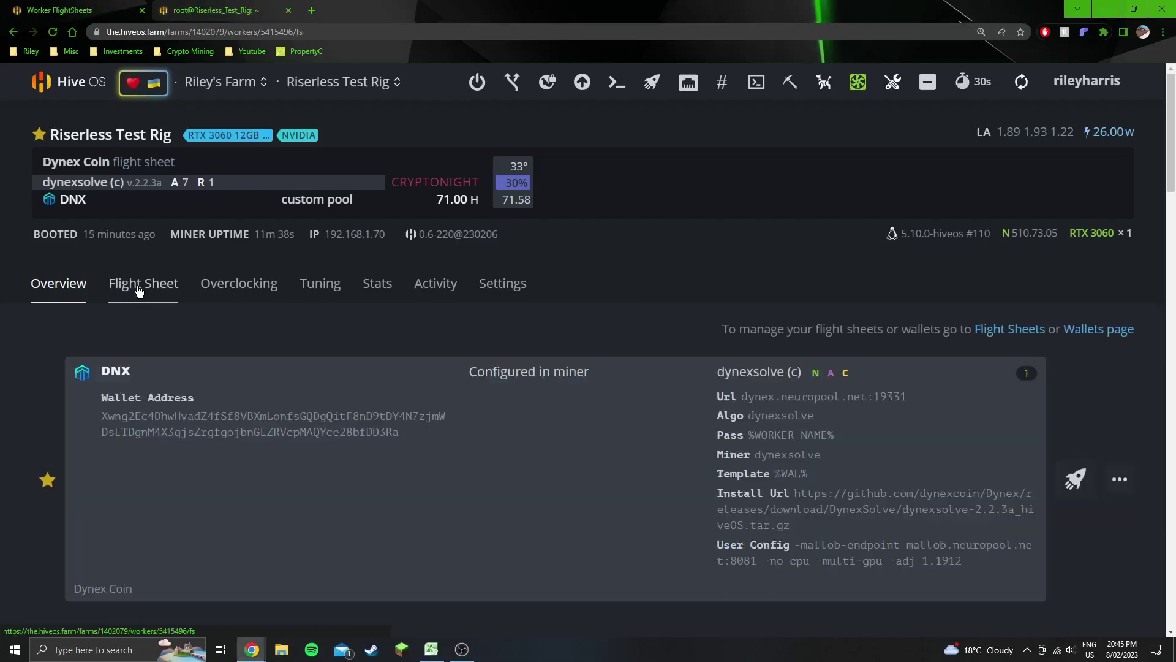
key("alt+Tab")
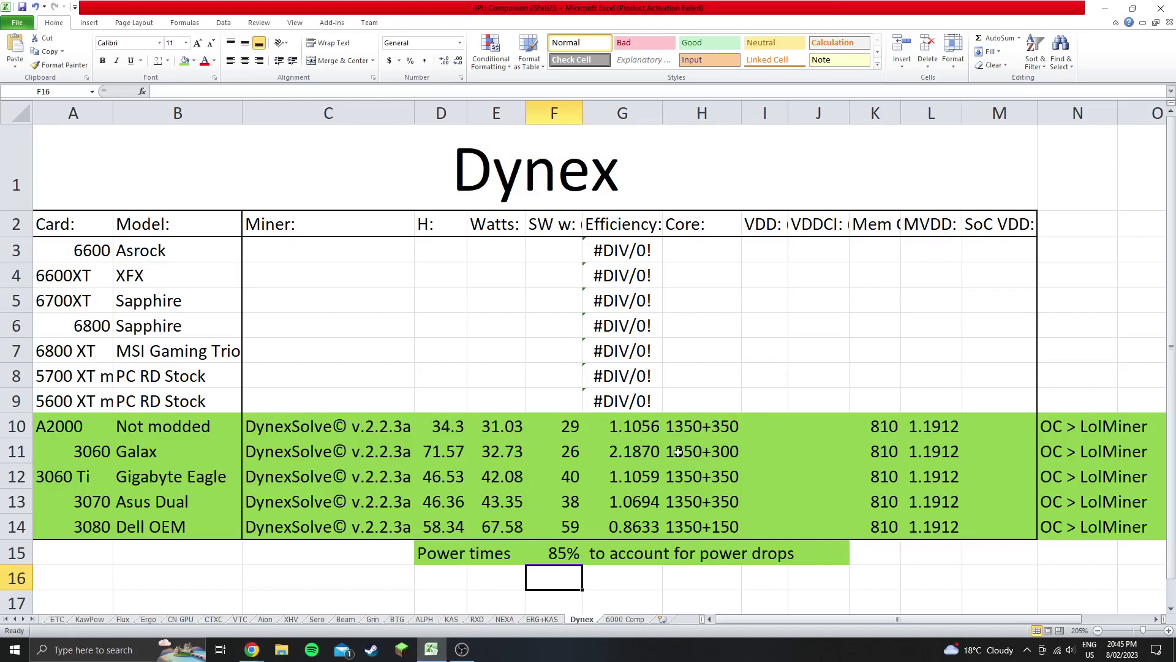
left_click(696, 454)
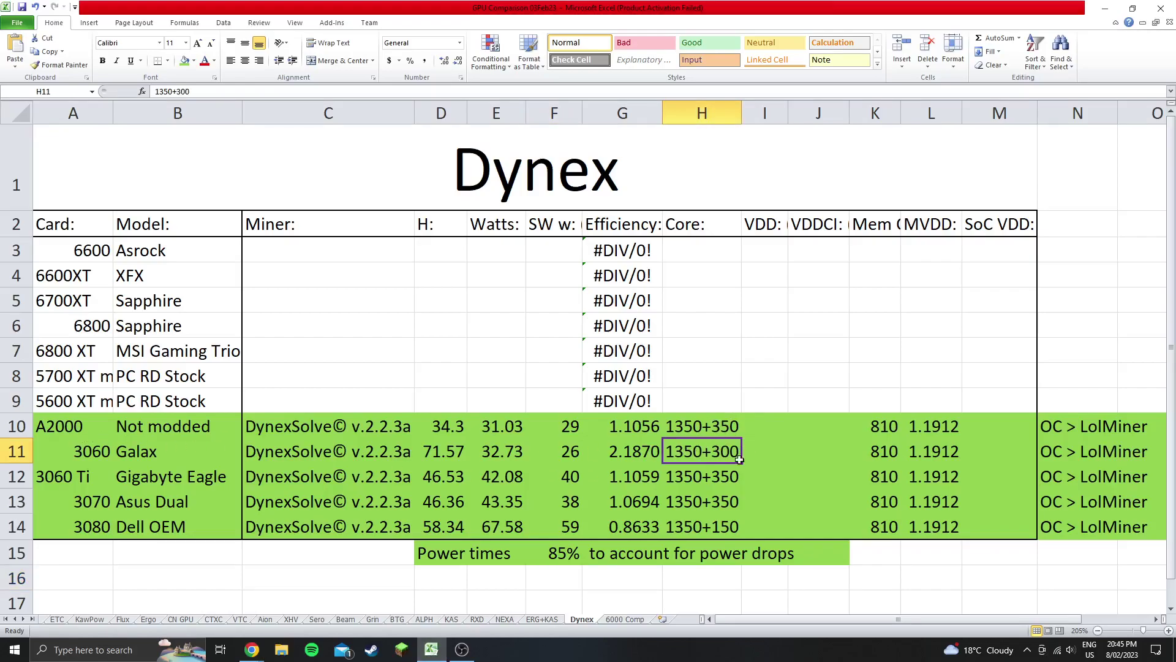
left_click(876, 452)
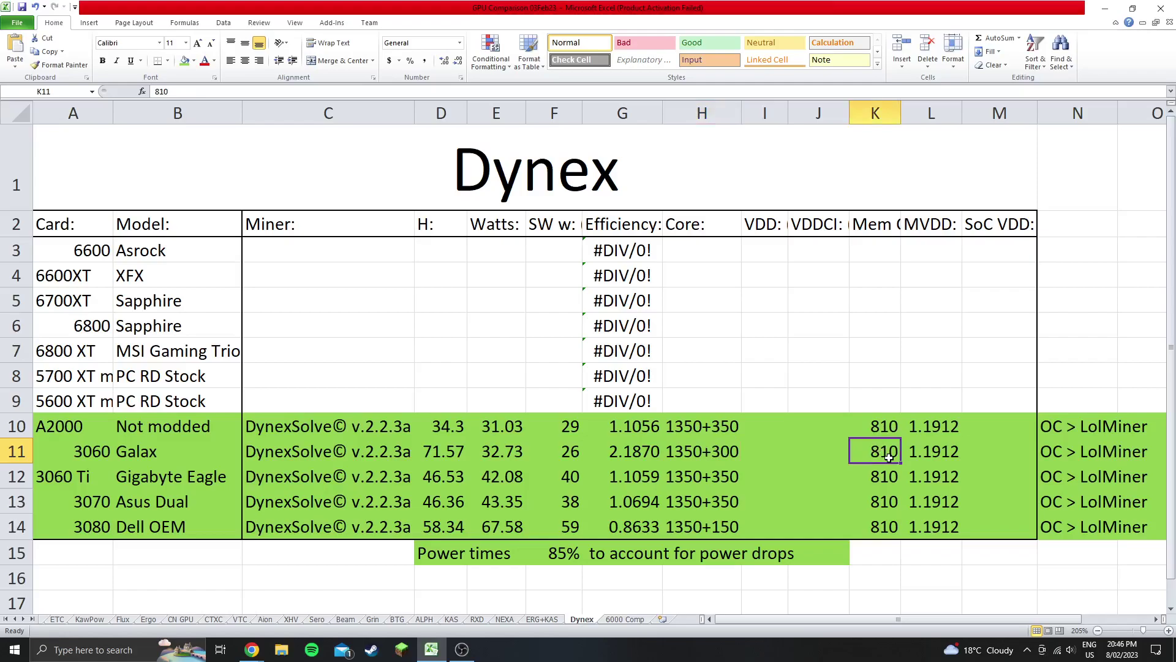
left_click(932, 456)
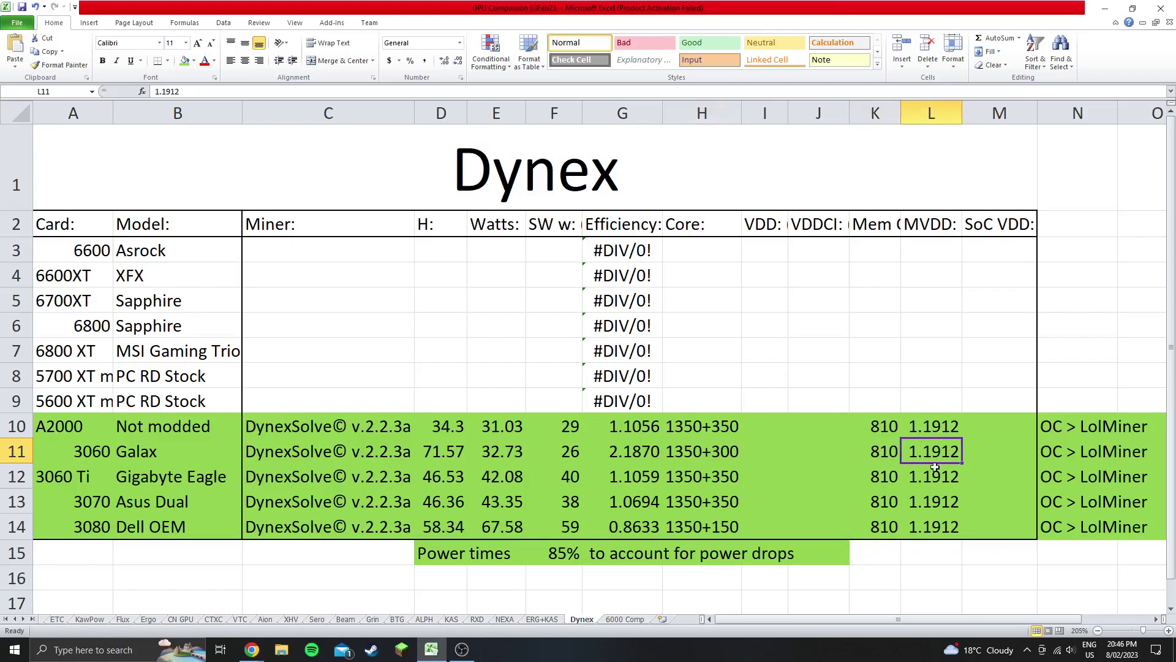
left_click_drag(931, 426, 925, 531)
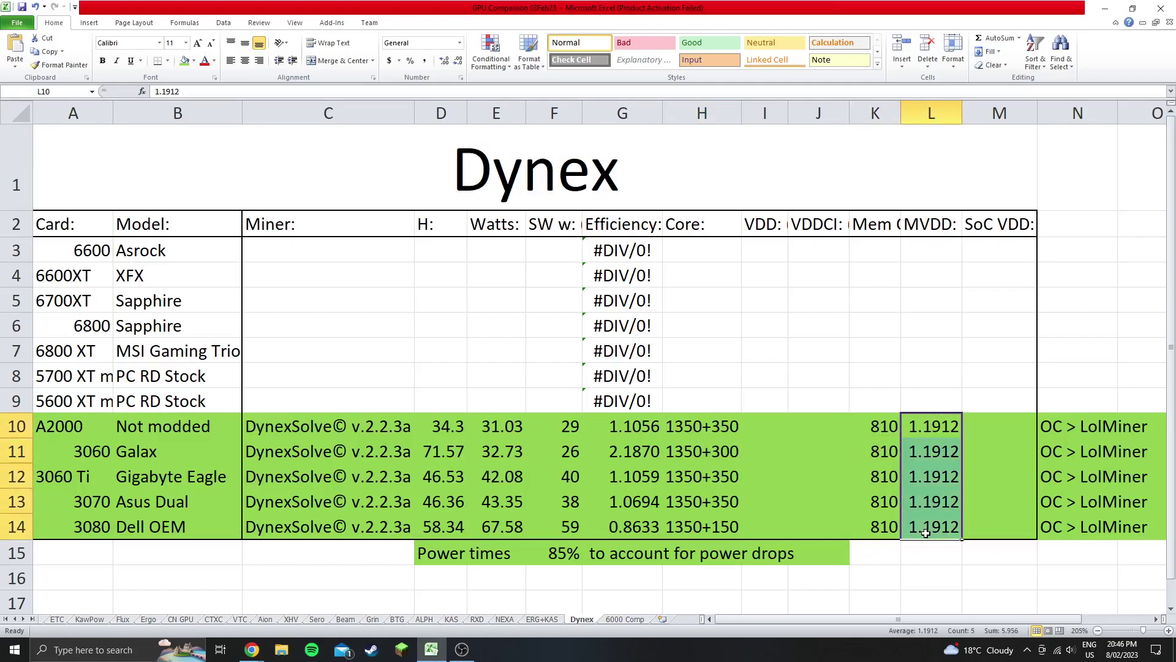
left_click(926, 532)
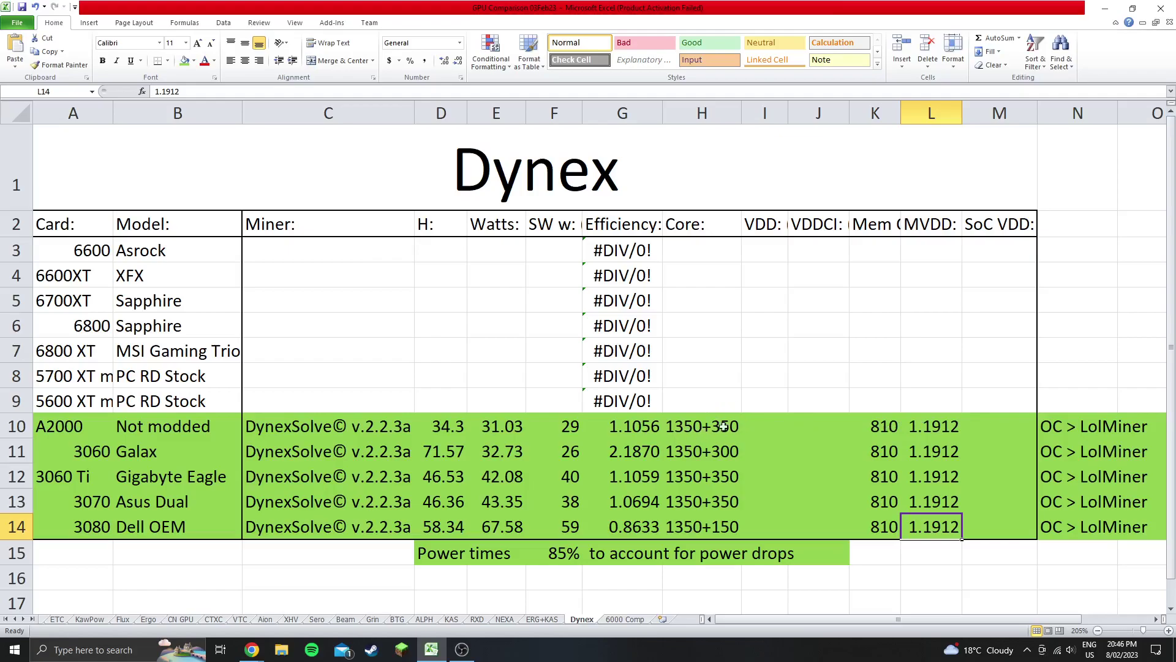
left_click(691, 454)
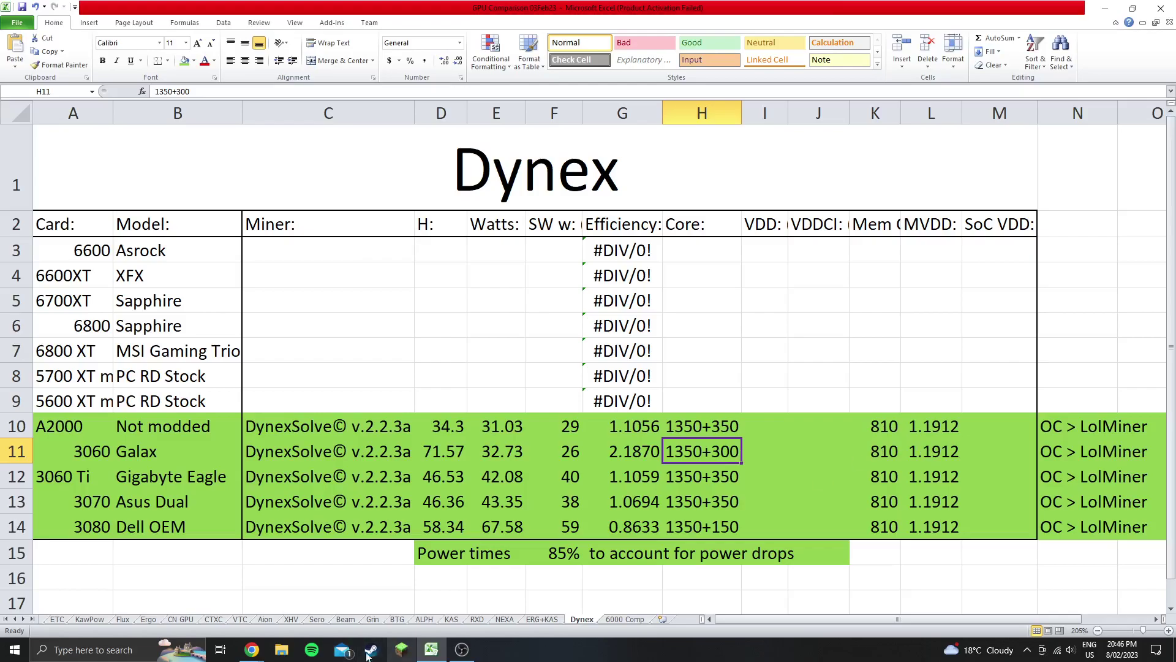
Back in Hive OS, expand the KAS flight sheet and start editing it.
left_click(252, 653)
left_click(317, 588)
scroll(740, 539, "down", 2)
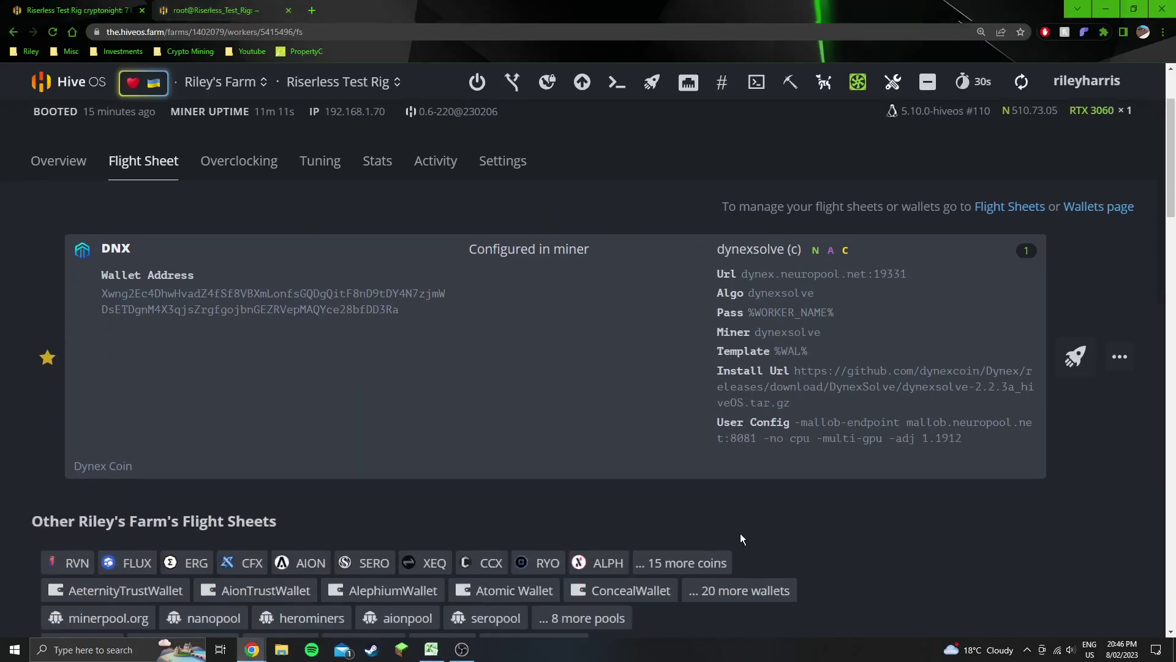
scroll(1099, 361, "down", 4)
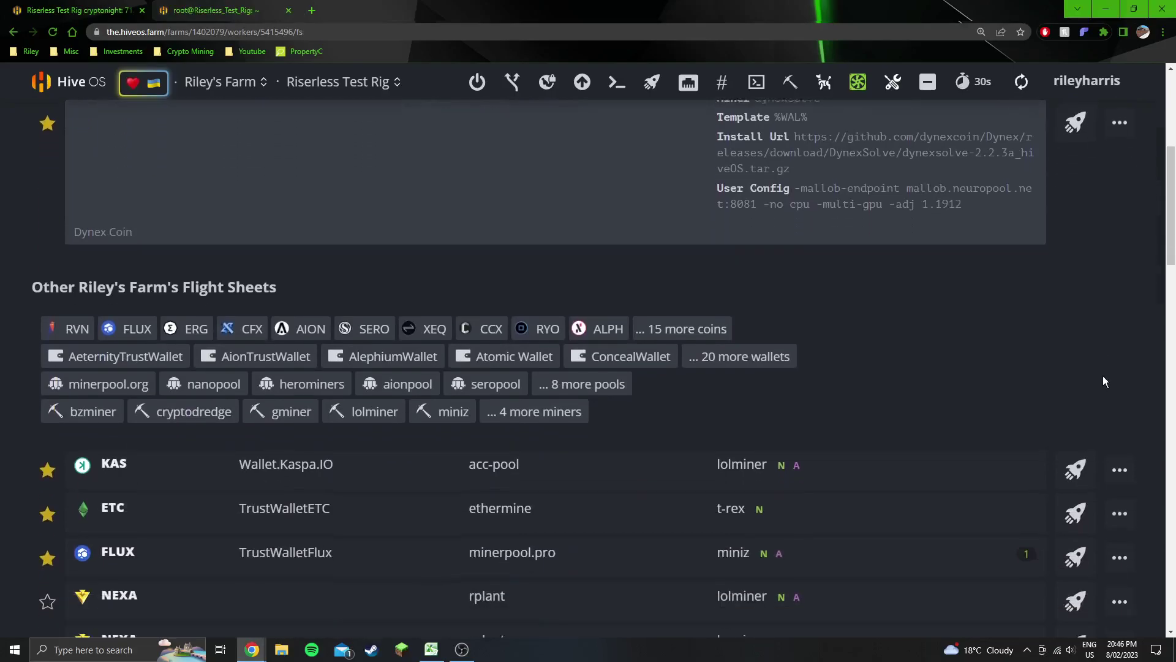
left_click(800, 465)
scroll(835, 480, "down", 1)
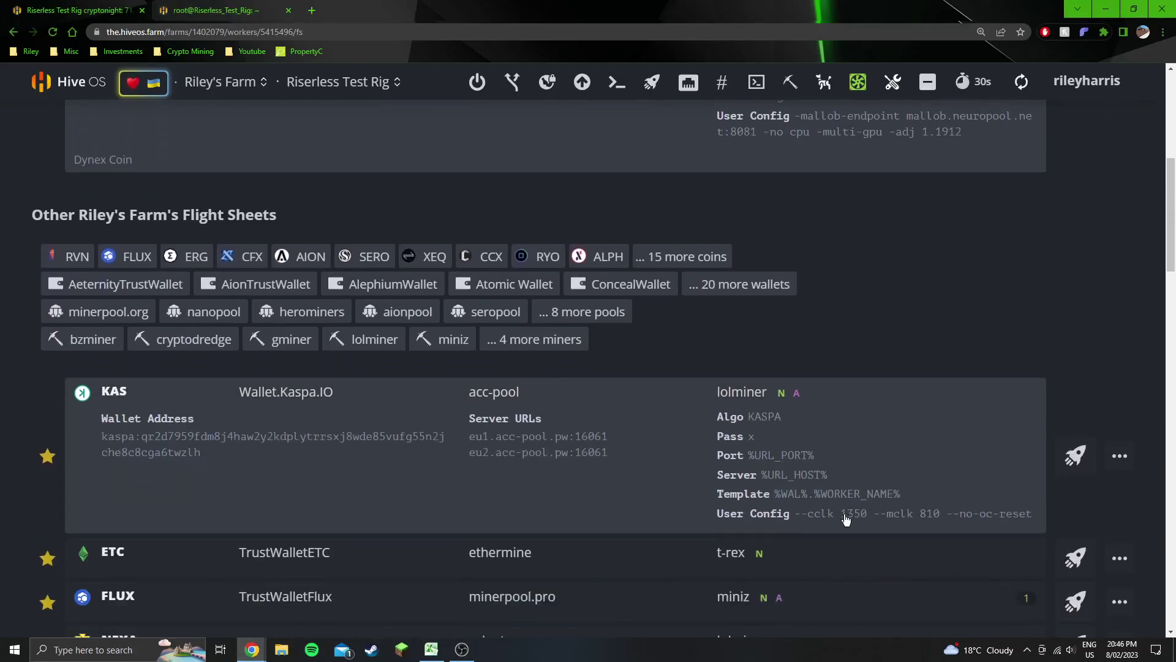
left_click_drag(840, 518, 939, 520)
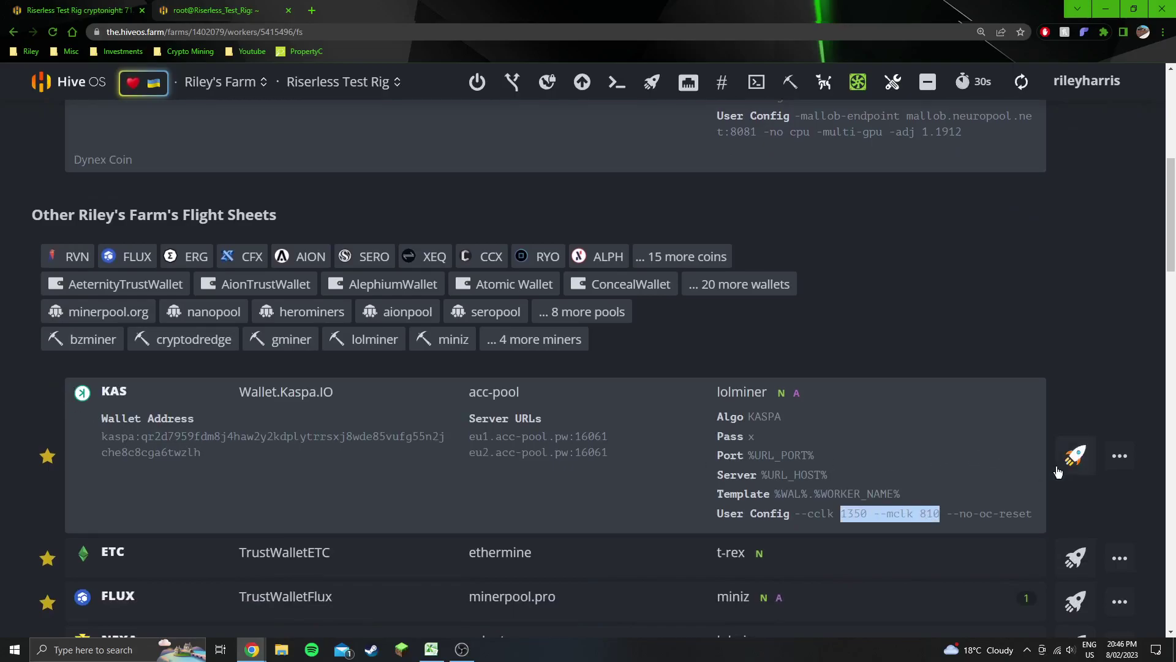
left_click(1120, 456)
left_click(1064, 238)
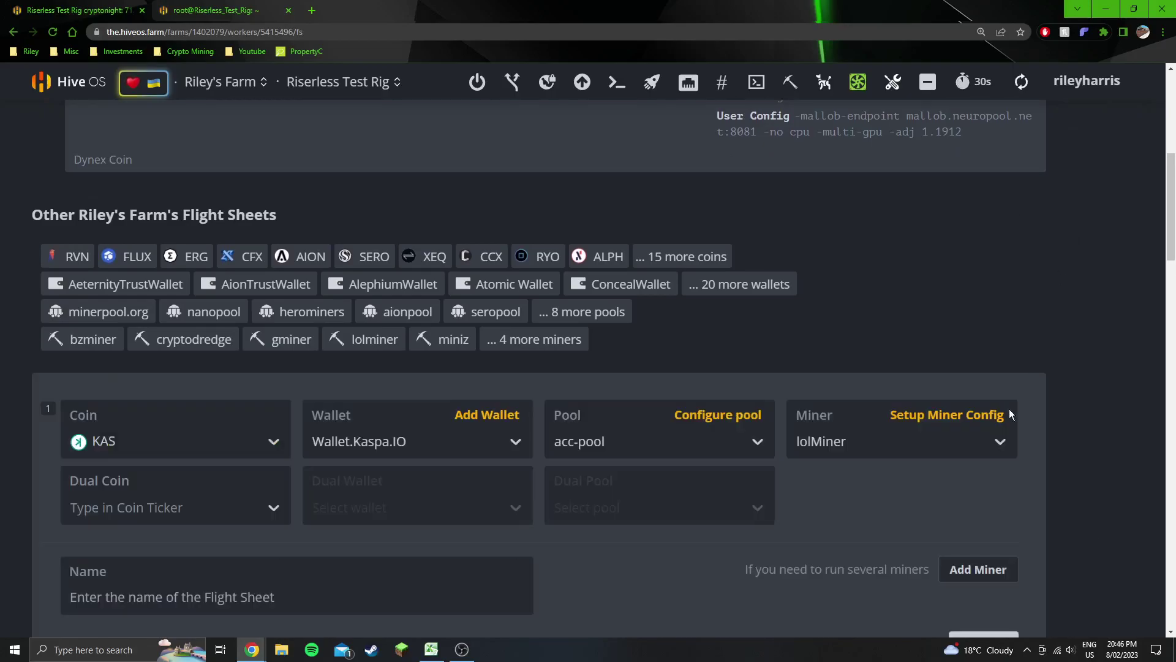
Check the --no-oc-reset line in the KAS lolMiner extra config arguments.
left_click(980, 416)
scroll(561, 487, "down", 3)
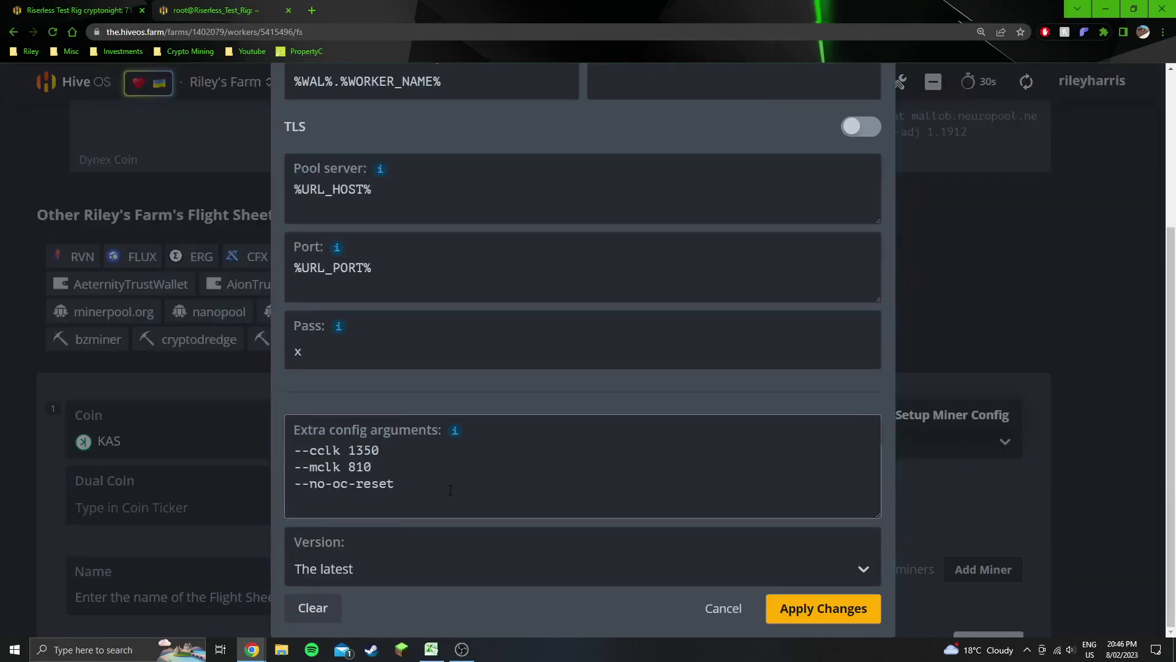
left_click(412, 493)
key("shift+Left")
key("shift+Left")
key("shift+Left")
key("shift+Left")
key("shift+Left")
key("shift+Left")
key("shift+Left")
key("shift+Left")
key("shift+Left")
key("shift+Left")
key("shift+Left")
key("shift+Left")
key("shift+Left")
key("Right")
Close the miner configuration unsaved, return to the rig overview, and switch to the Excel spreadsheet.
left_click(717, 608)
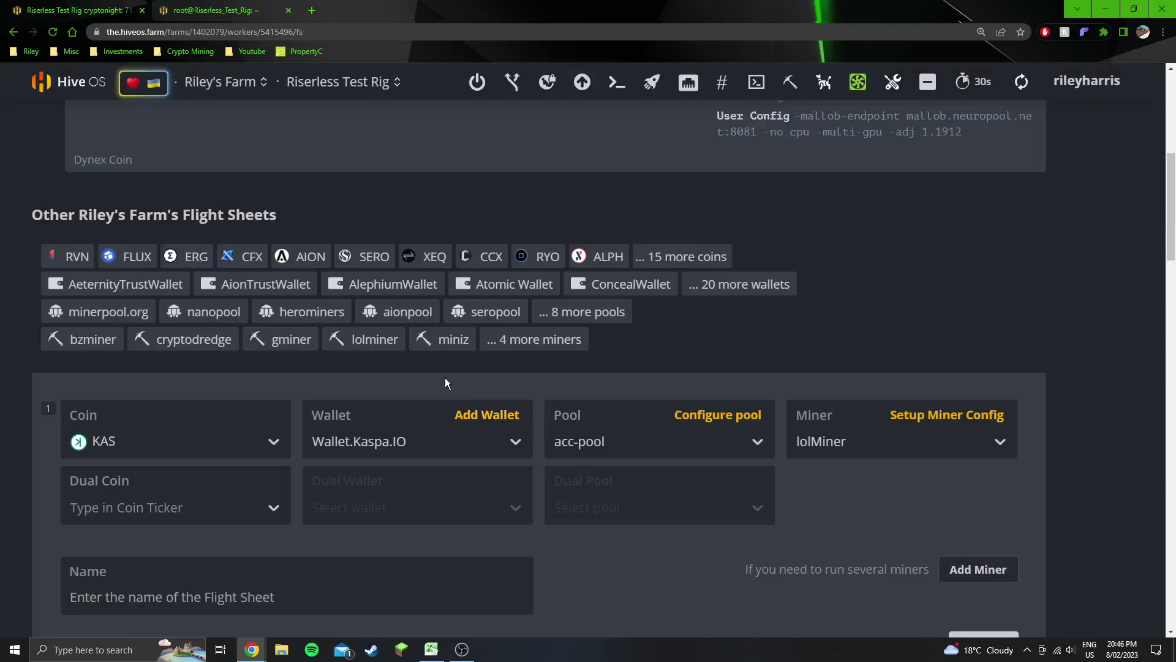
scroll(981, 521, "down", 3)
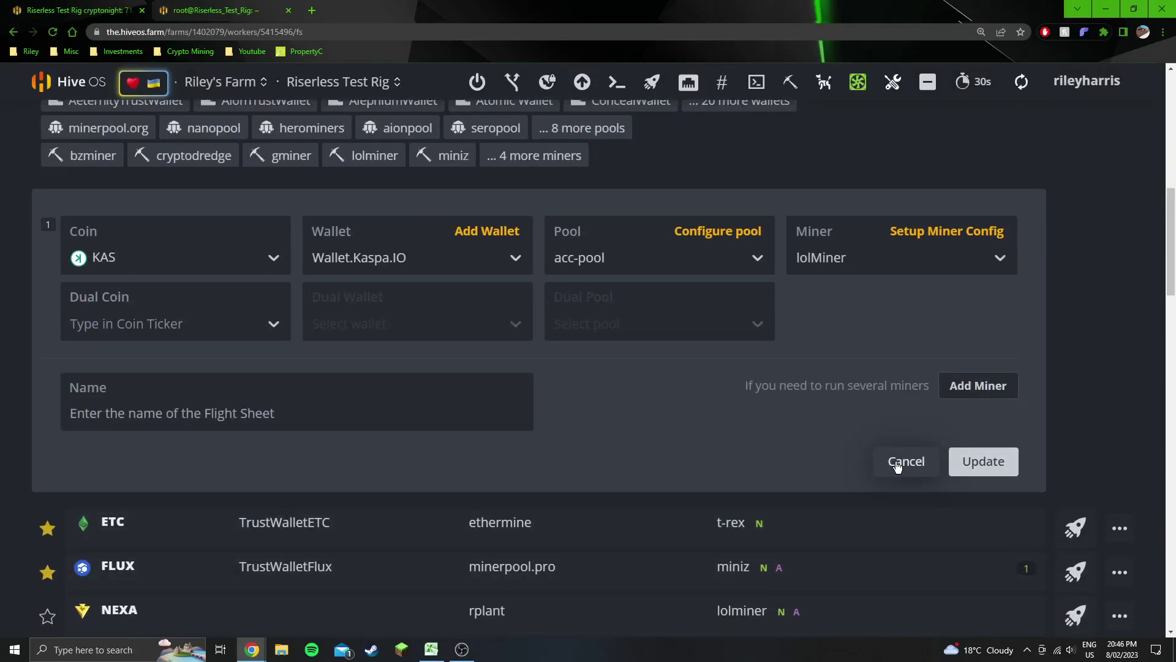
scroll(568, 424, "up", 9)
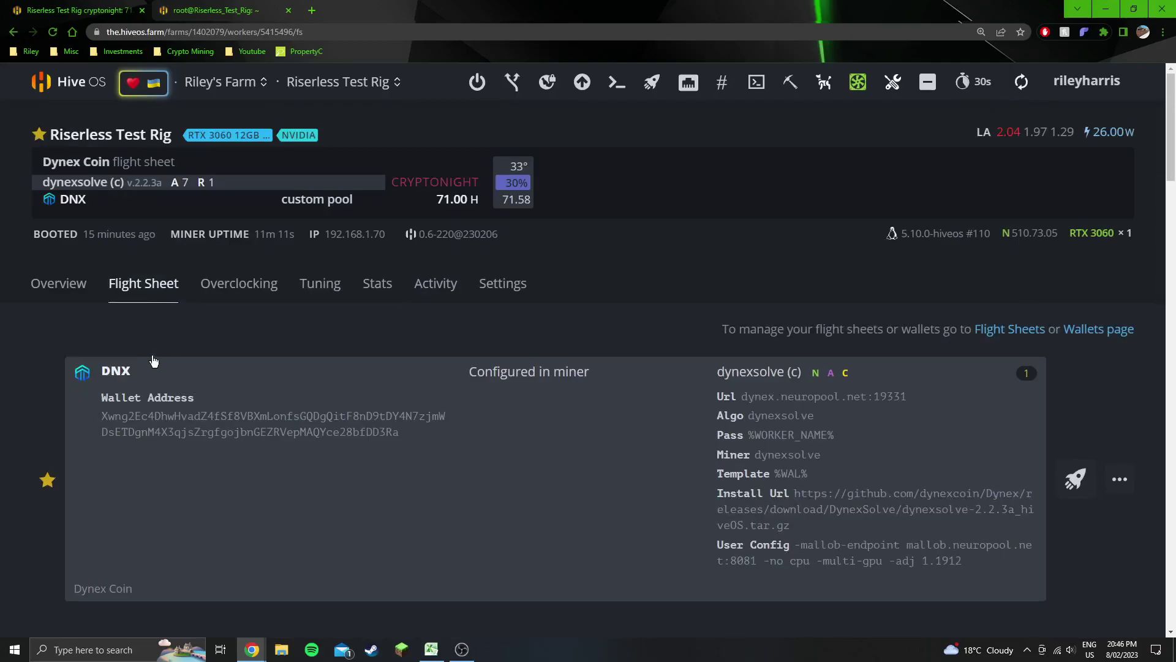
left_click(58, 283)
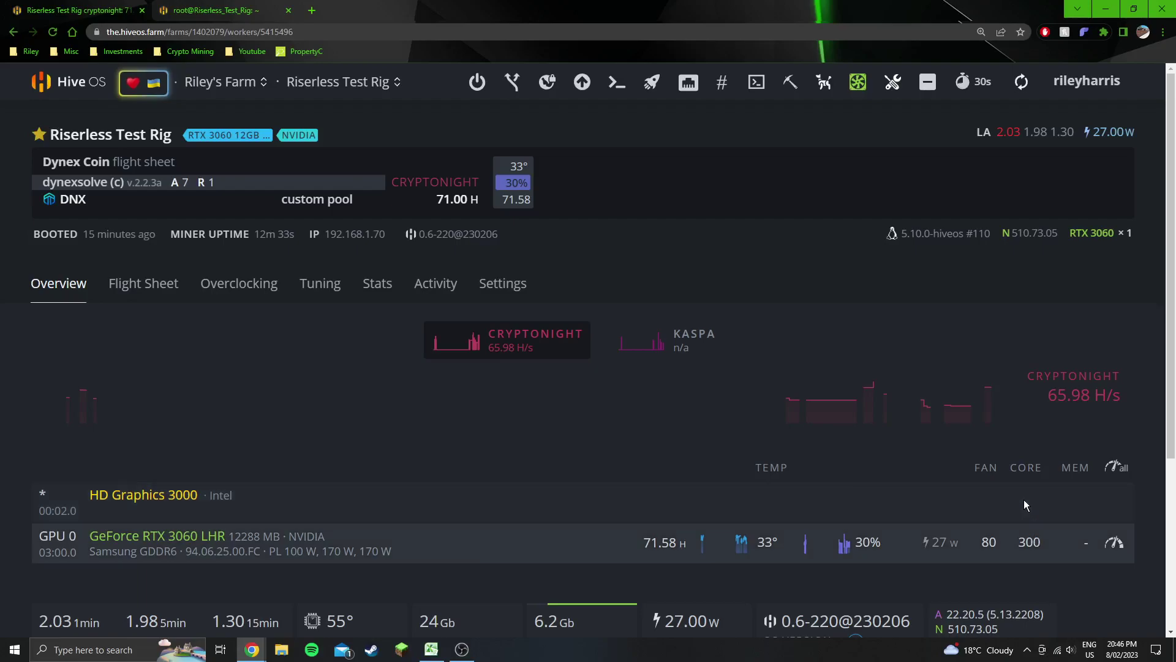
left_click(431, 650)
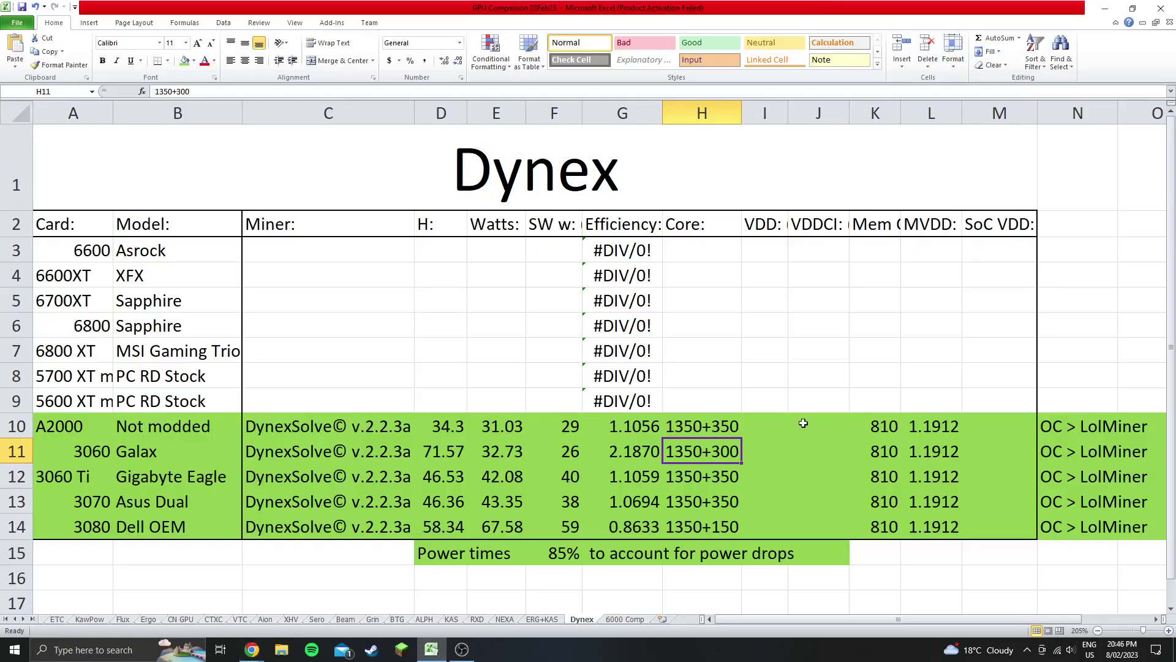
left_click(732, 527)
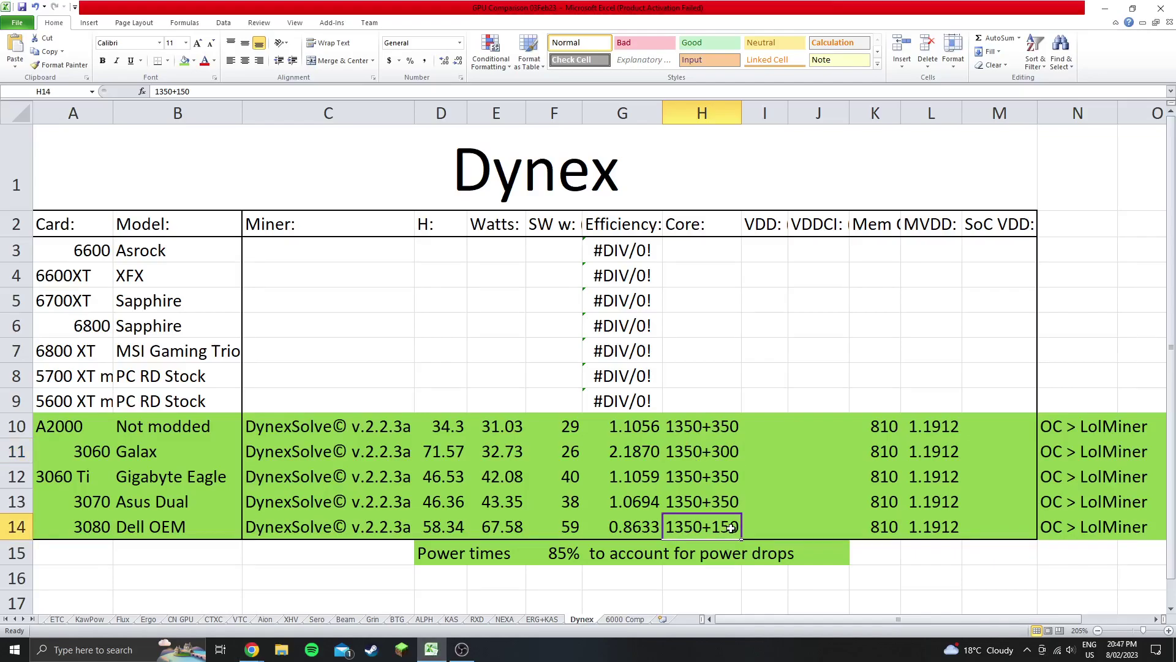
left_click(728, 453)
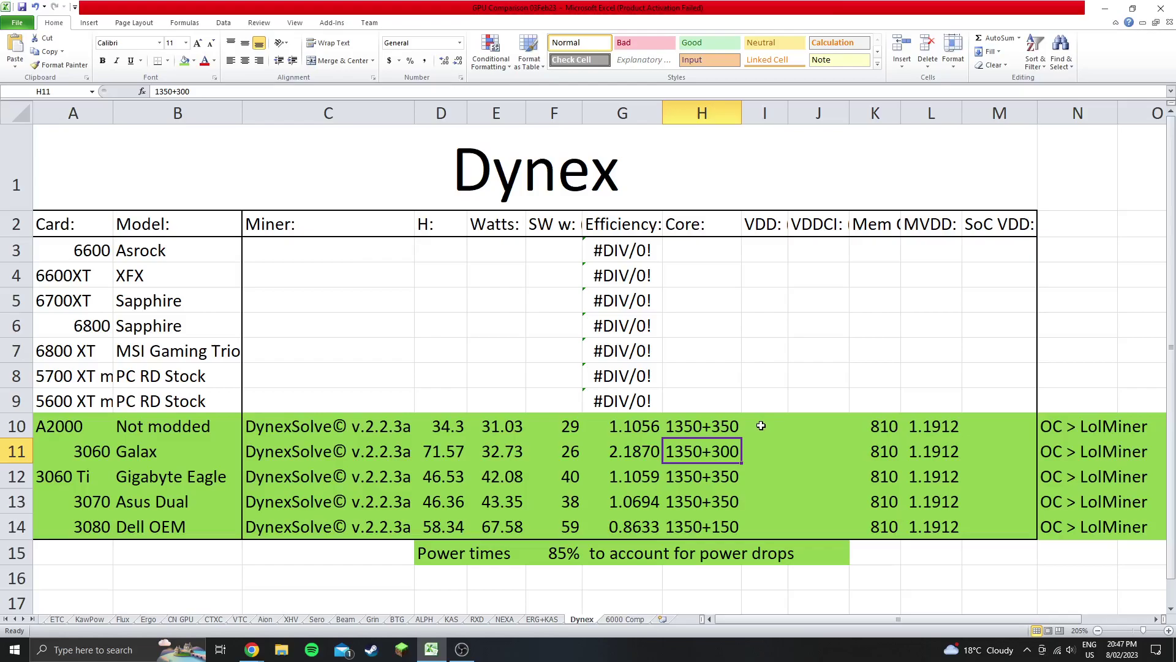
left_click(627, 452)
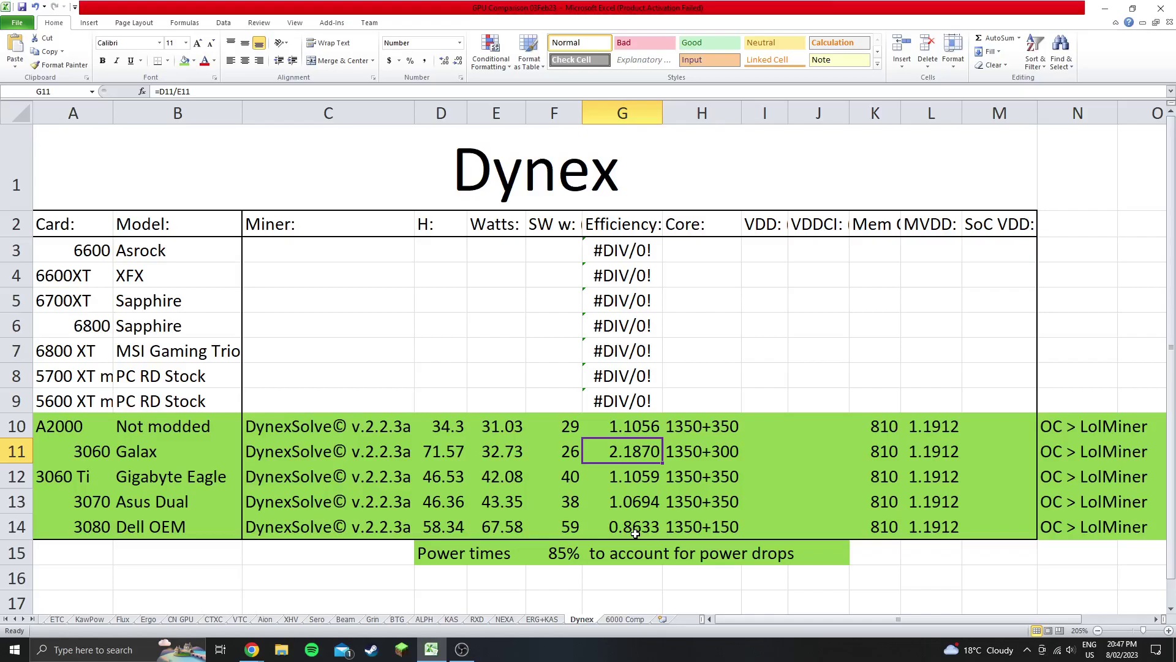
mouse_move(252, 650)
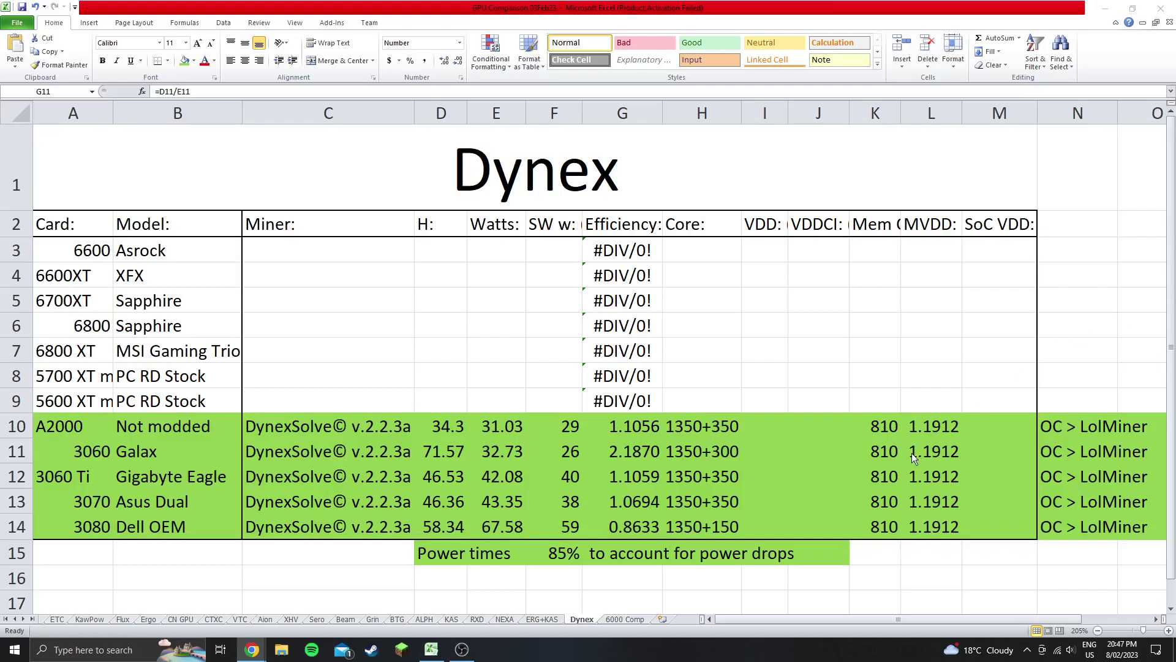
Review the 'OC > LolMiner' notes in N10:N14 and the 1.1912 MVDD values in column L.
key("alt+Tab")
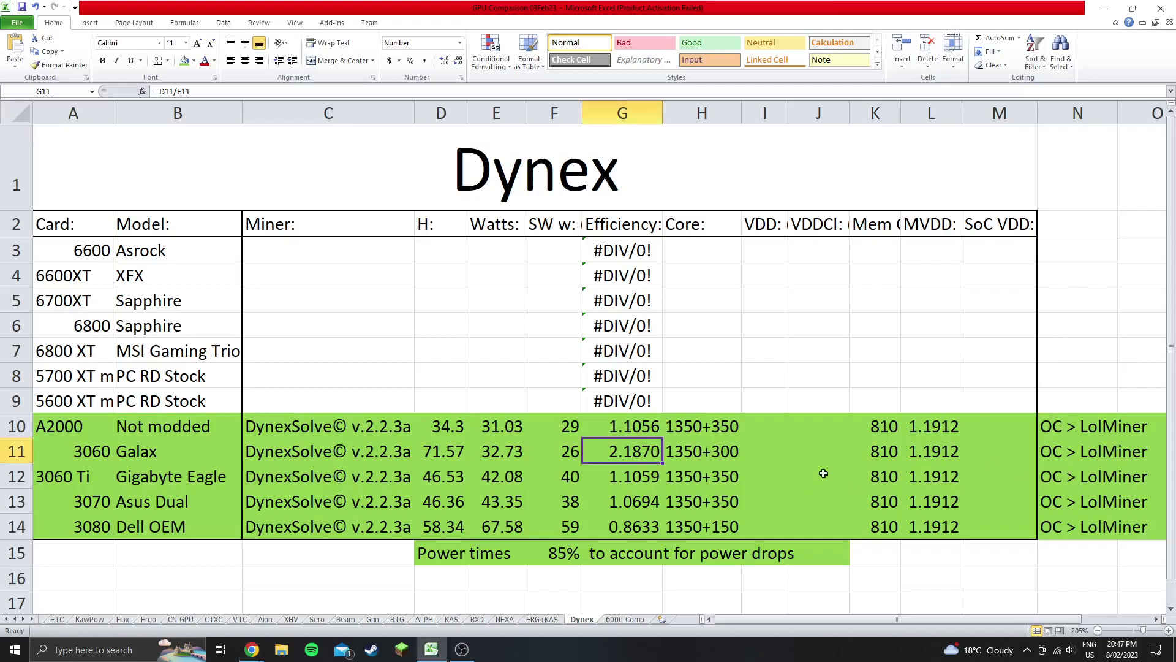
left_click_drag(1100, 426, 1097, 526)
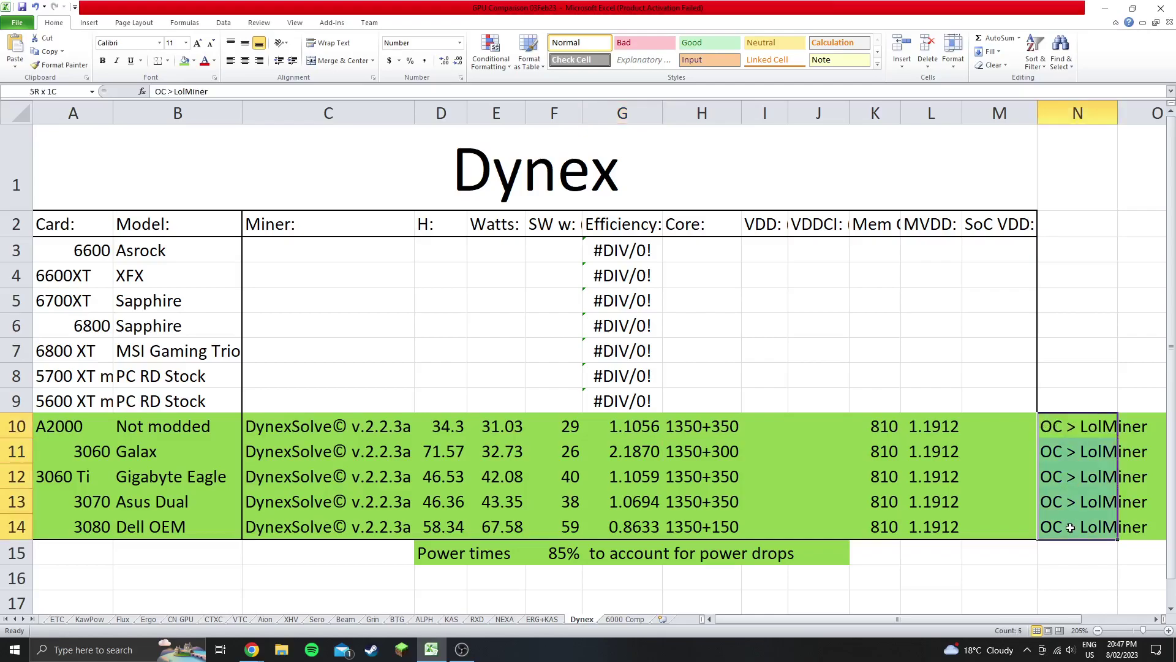
left_click(1097, 525)
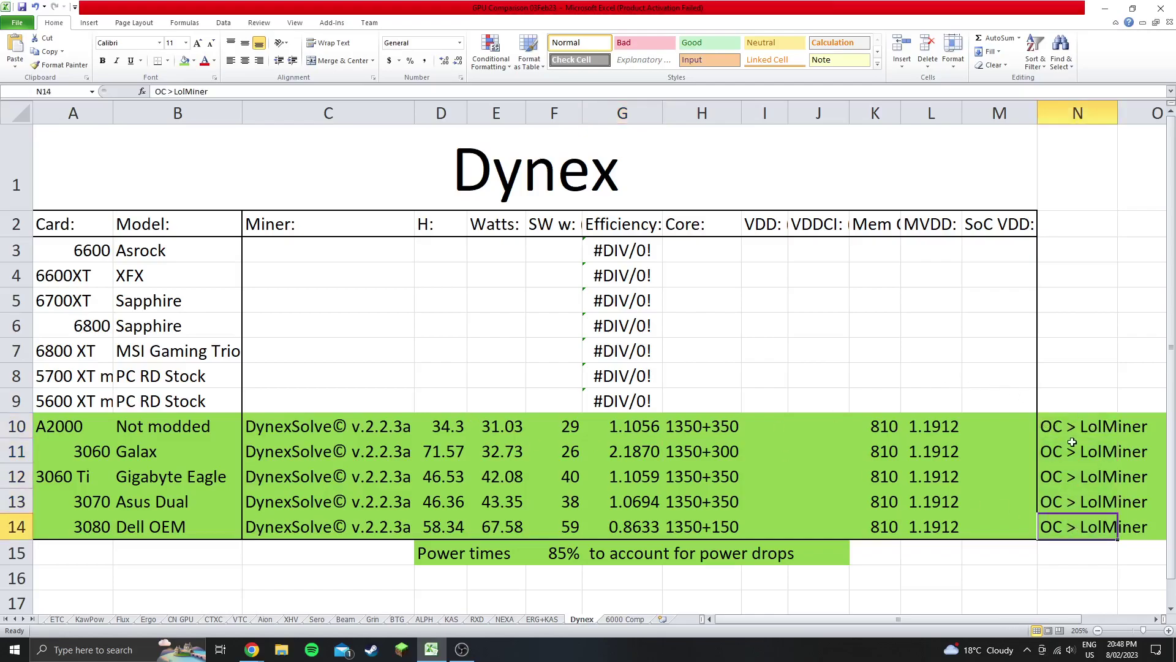
left_click(1048, 397)
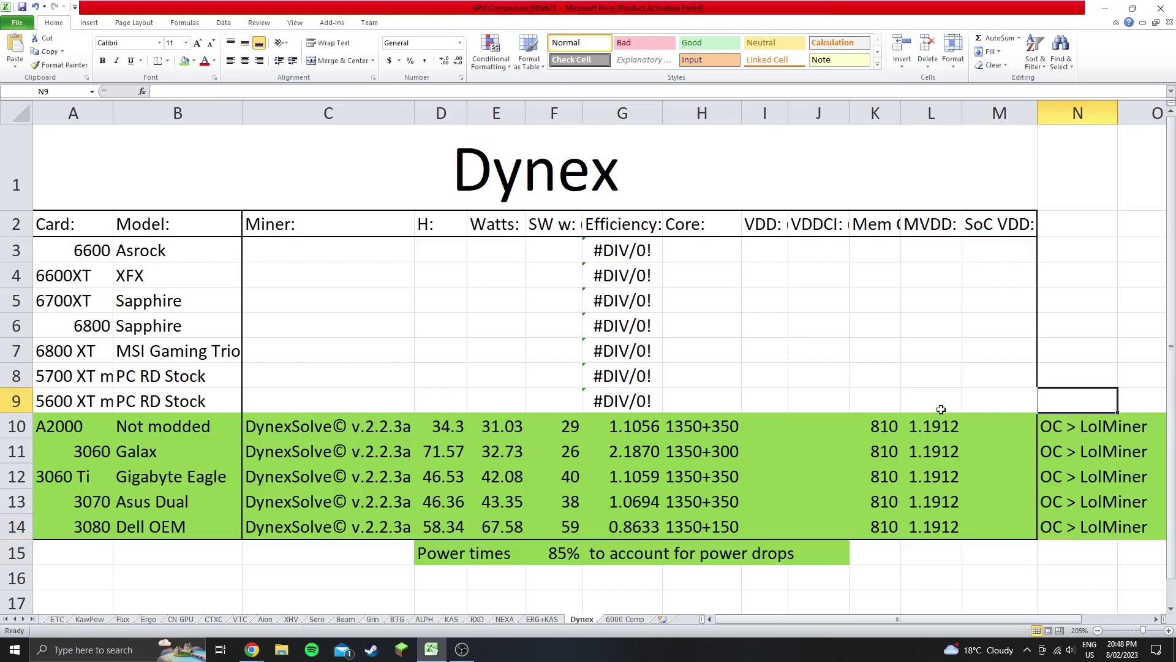
left_click_drag(934, 432, 939, 509)
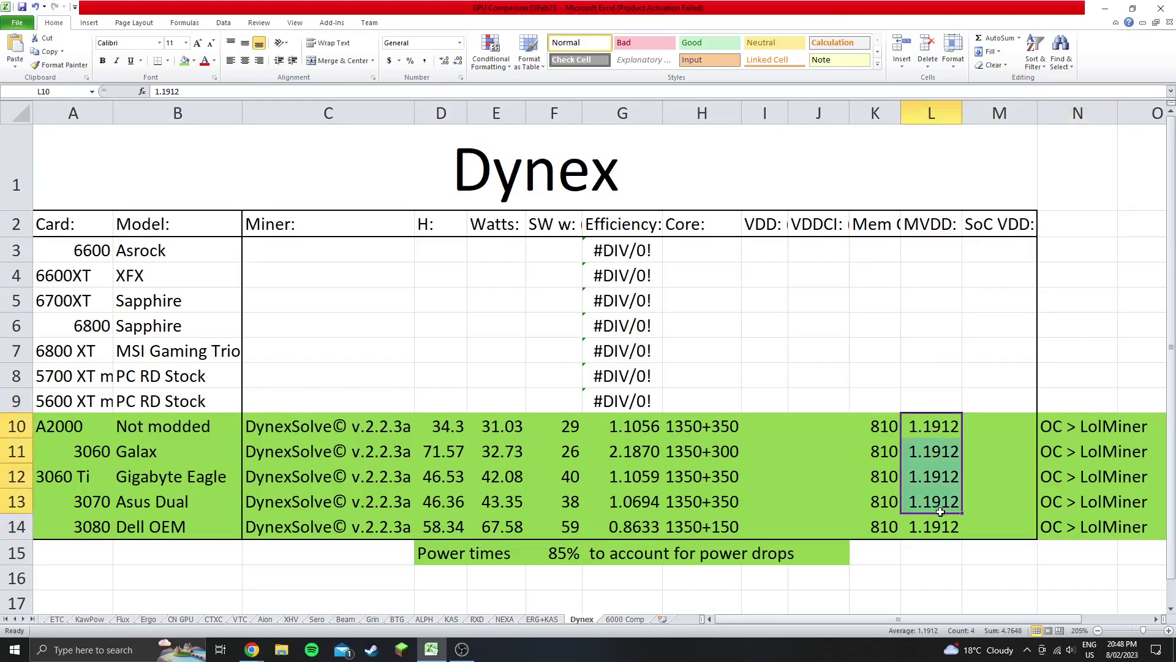
left_click(937, 527)
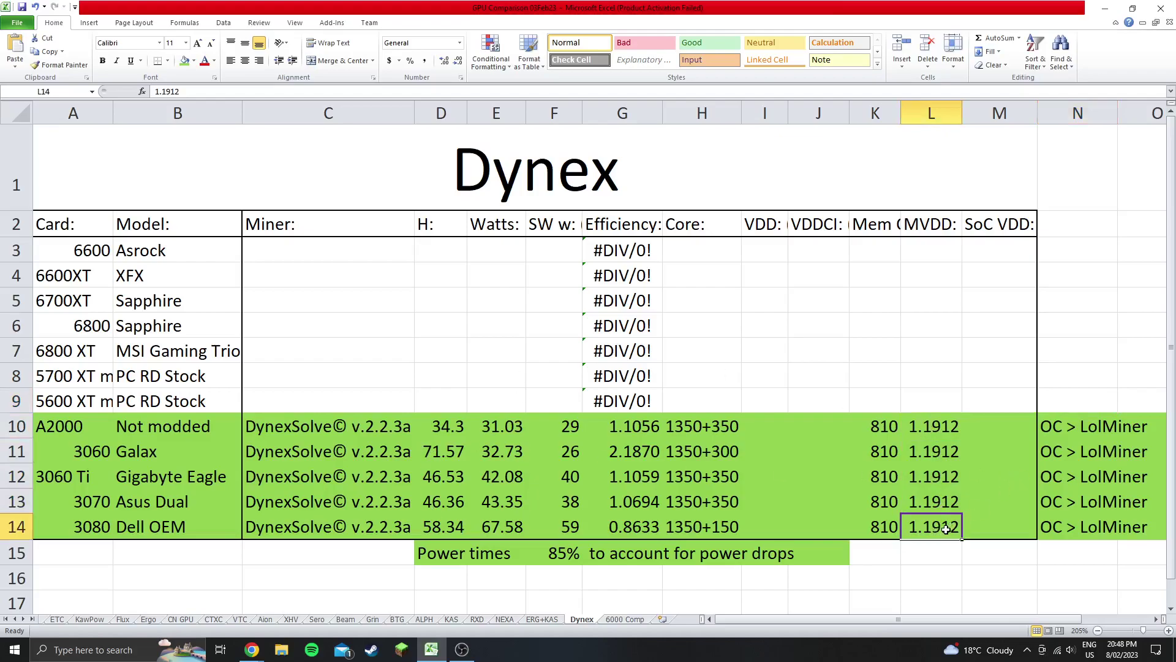
mouse_move(251, 649)
left_click(302, 601)
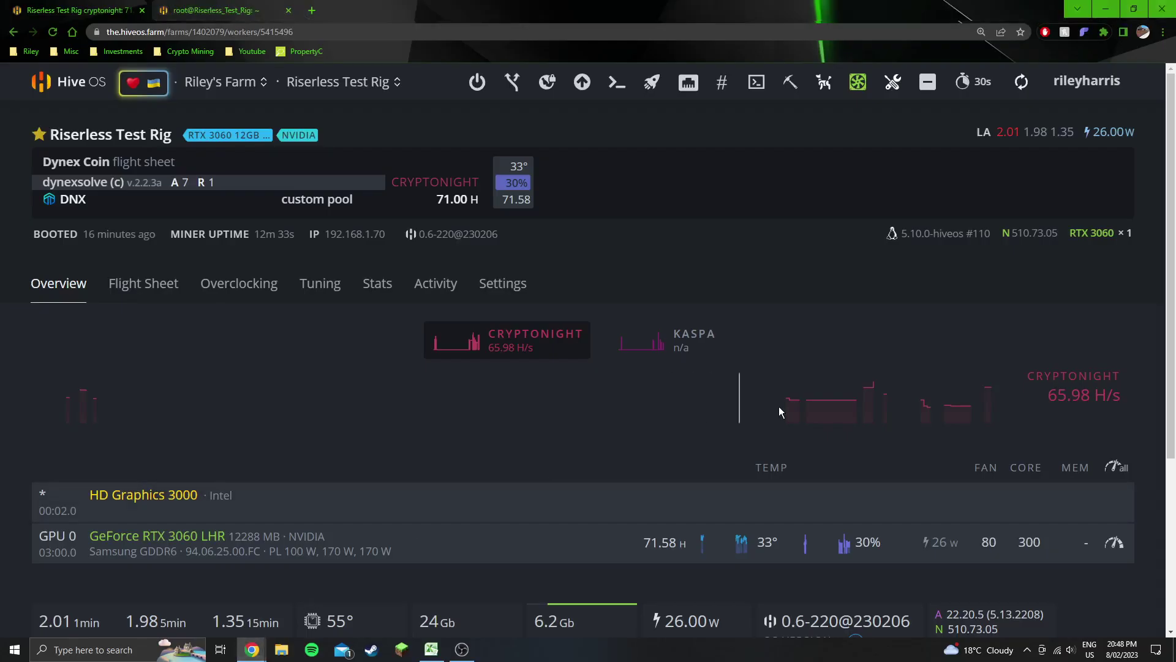
left_click(162, 287)
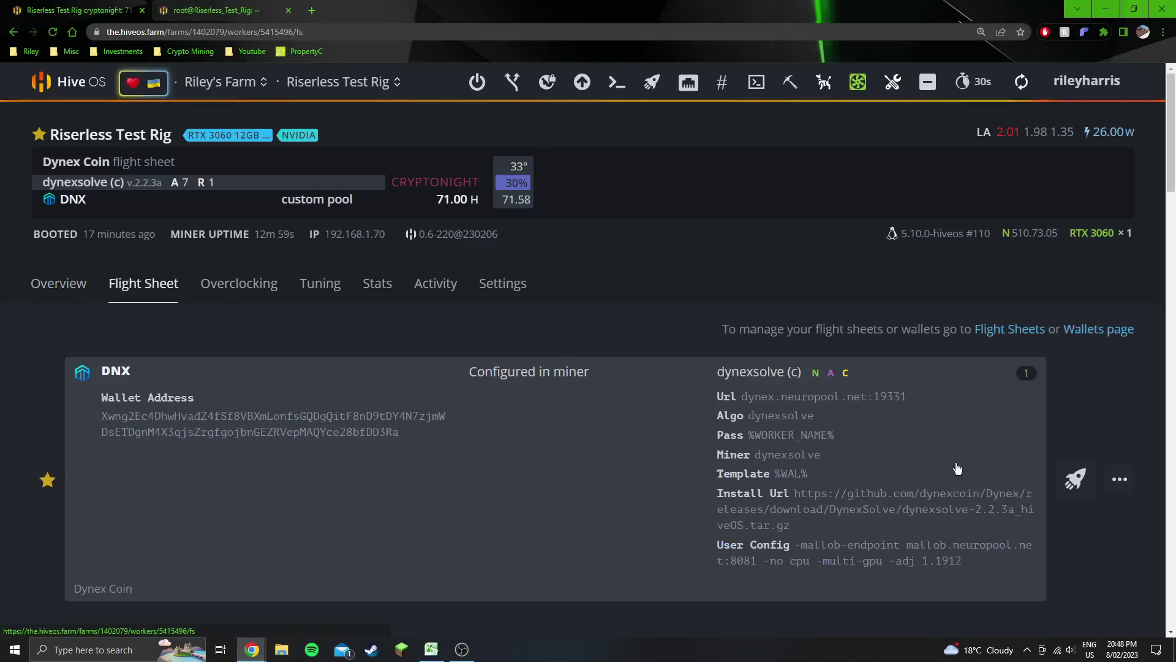
left_click_drag(890, 561, 963, 569)
left_click(963, 569)
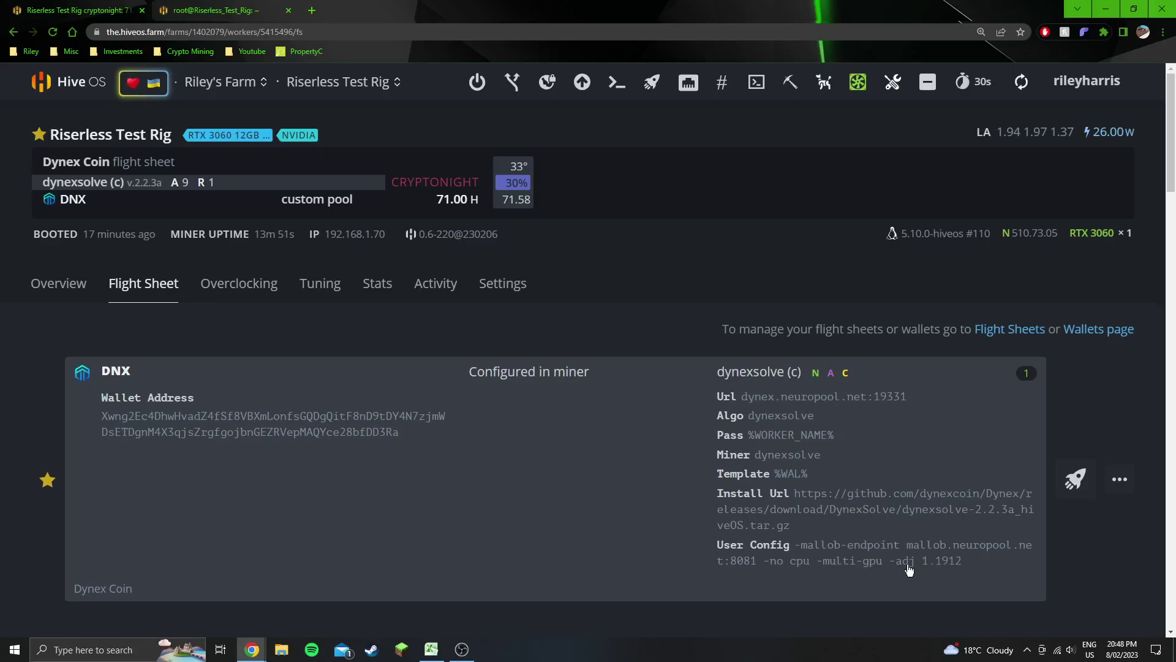
left_click(64, 284)
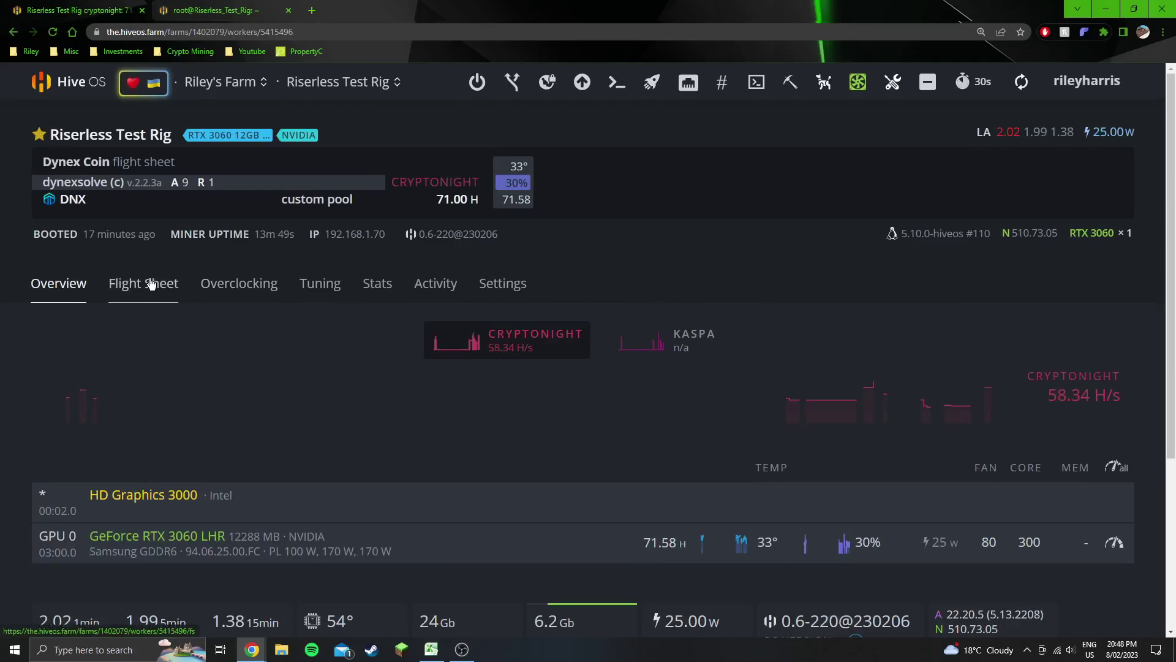
Glance at the rig's shell, then send Restart Miner from Hive OS's Miner Actions menu.
key("ctrl+Tab")
key("ctrl+Tab")
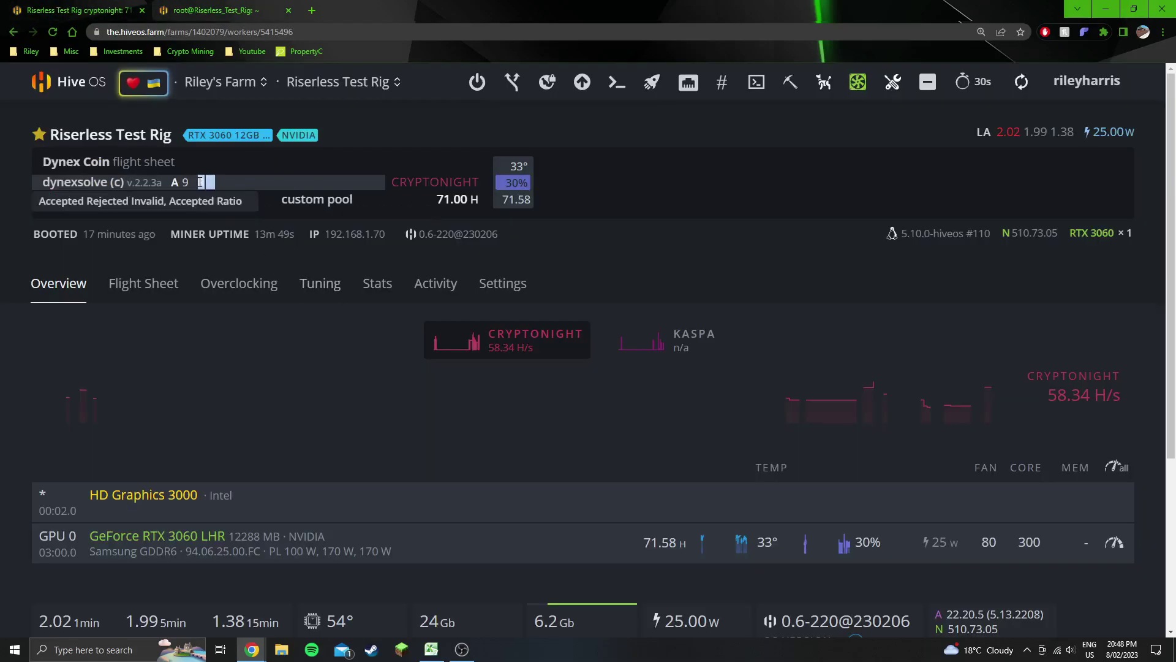
left_click(233, 9)
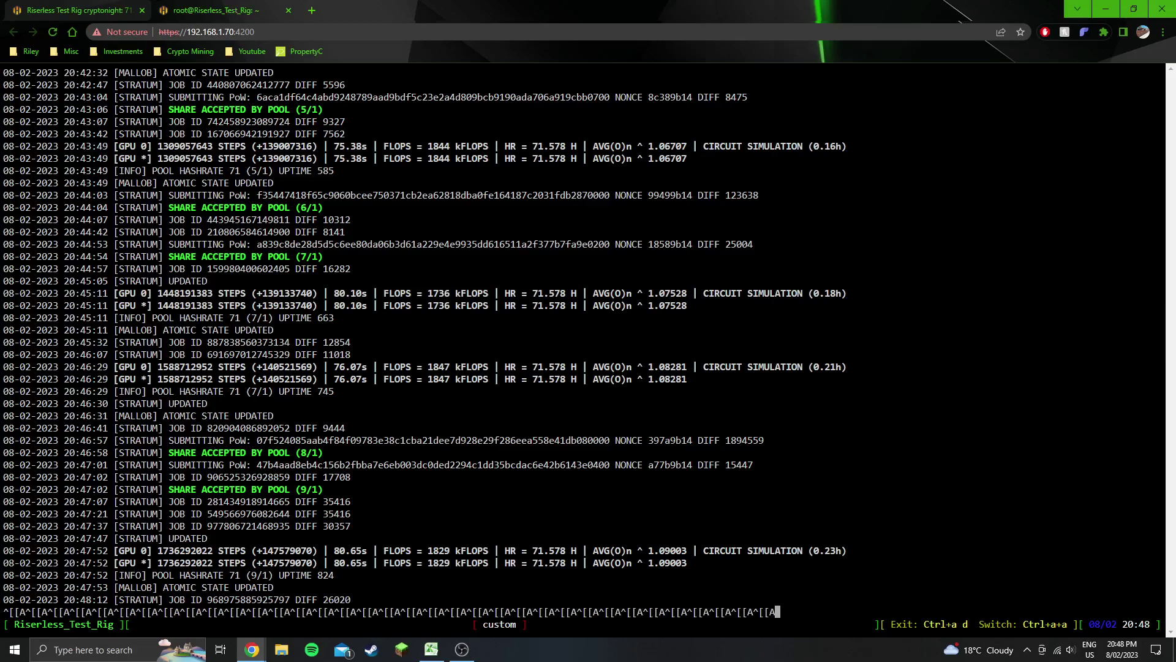
key("ctrl+Tab")
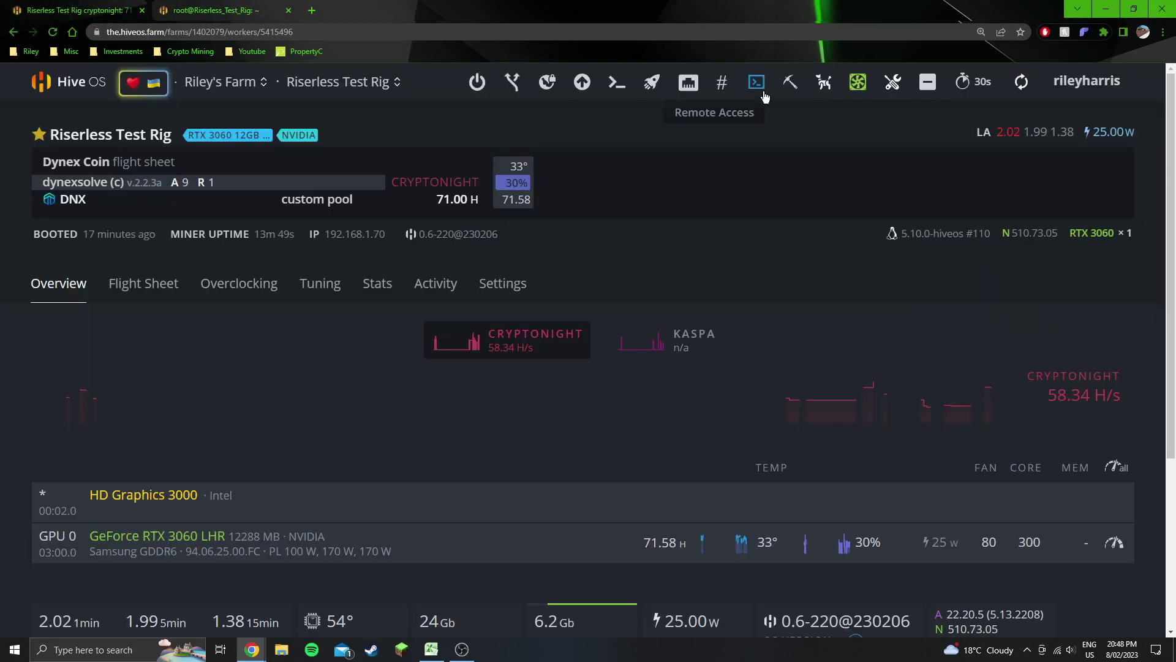
left_click(791, 82)
left_click(858, 238)
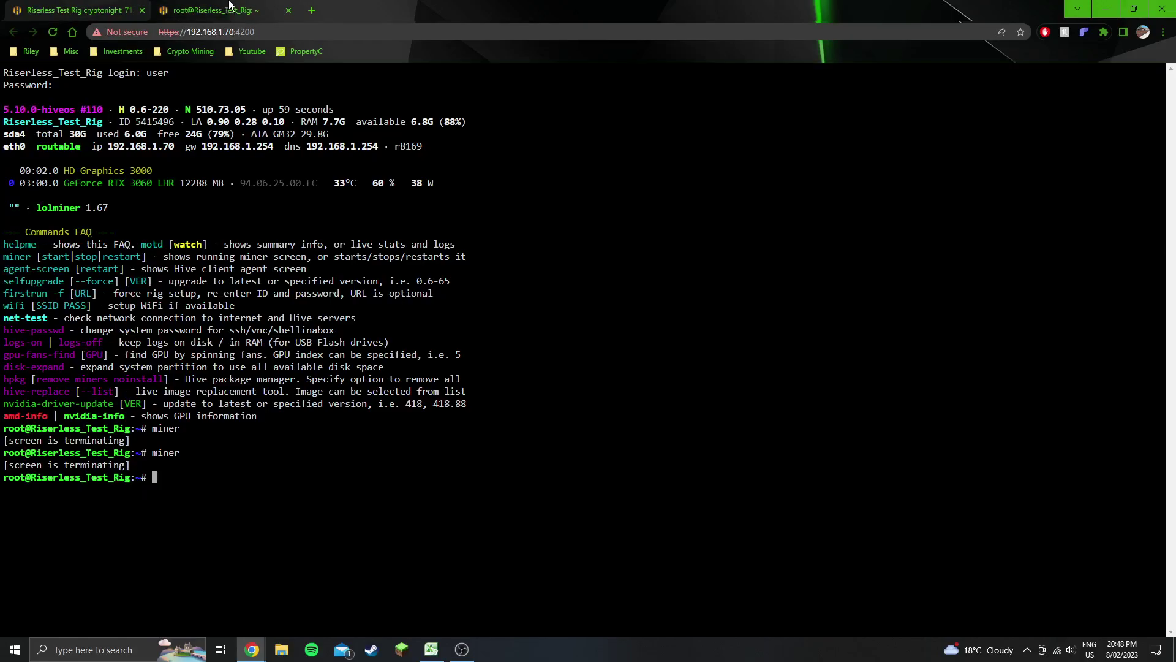
Run miner in the shell to watch dynexsolve start its 2606 Dynex chips, then return to the worker page.
key("ctrl+Tab")
type("miner")
key("Return")
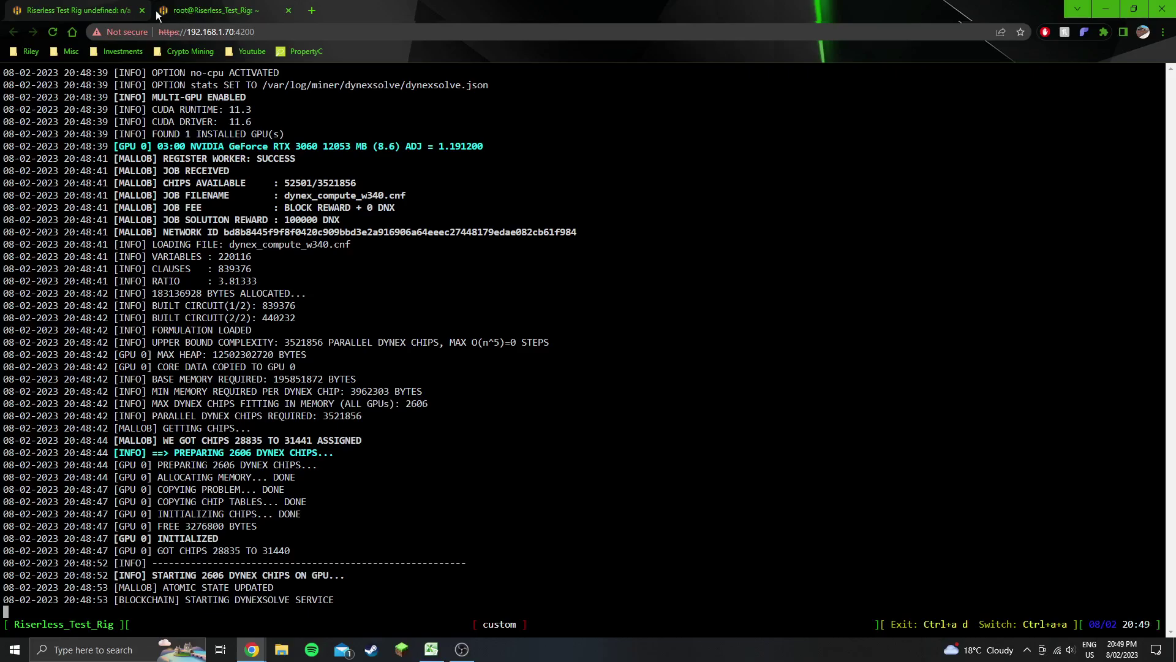
left_click(104, 10)
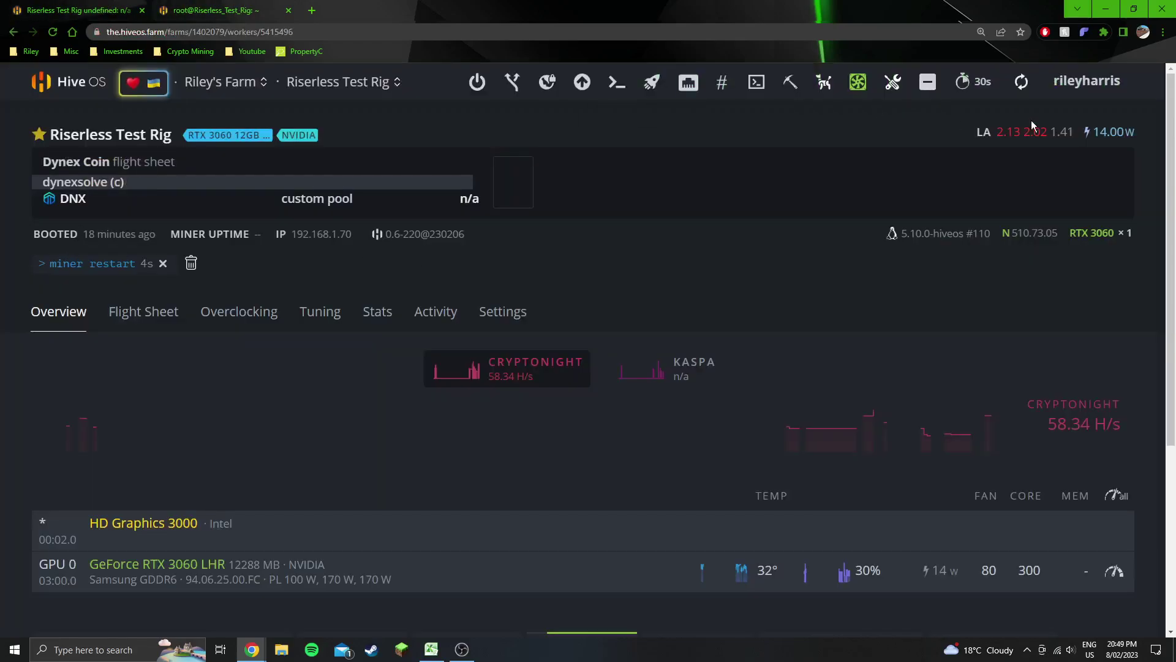
Refresh the rig's stats twice until 71.58 H appears, then view the shell's dynexsolve log.
left_click(1021, 83)
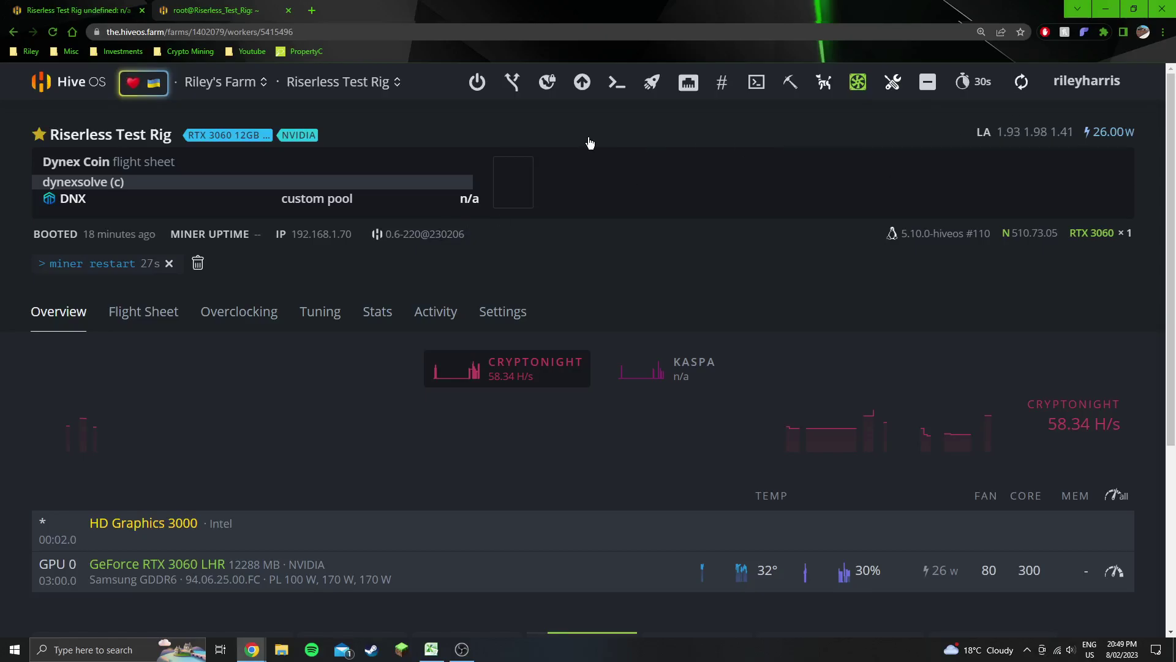
left_click(1021, 82)
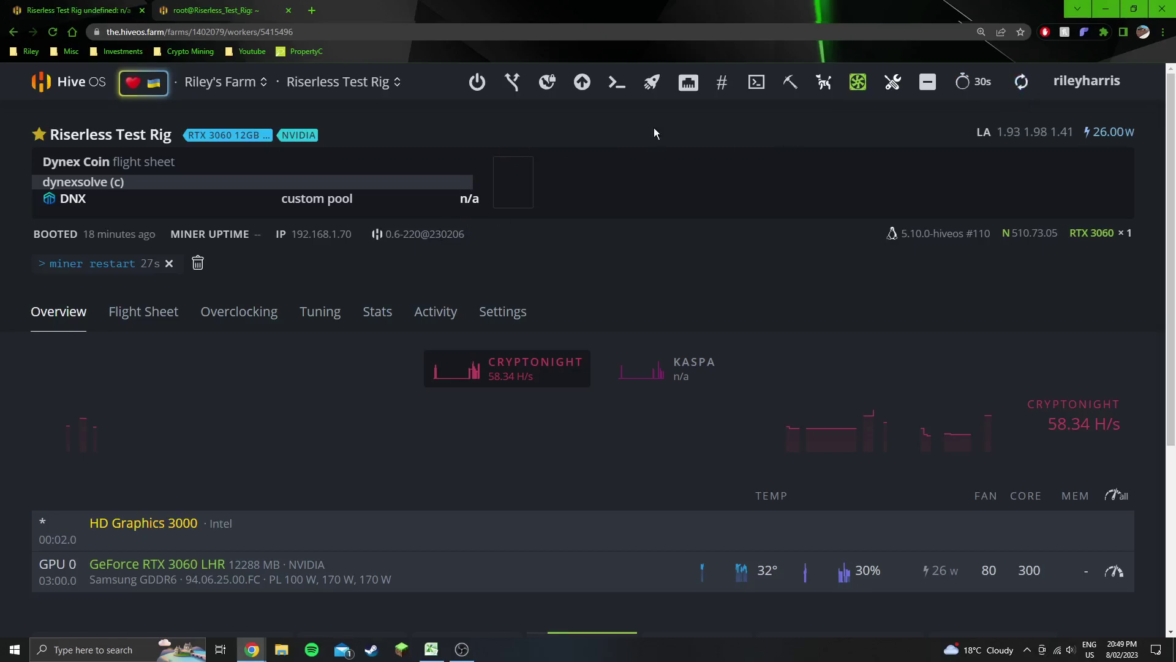
left_click(205, 11)
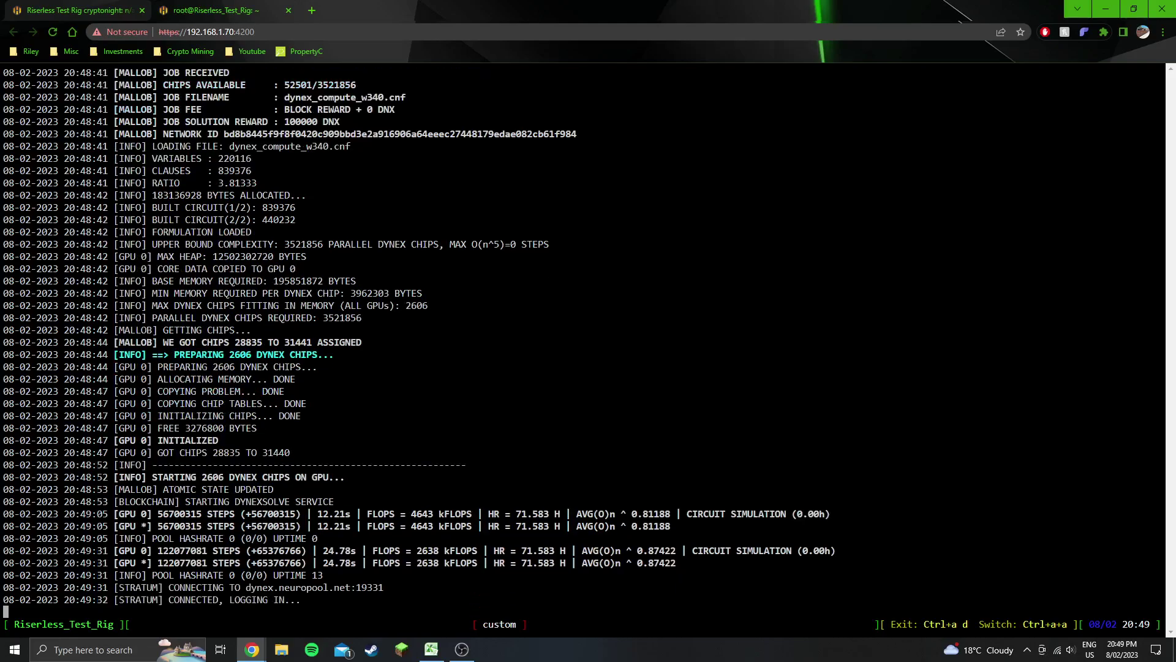
Detach from the miner screen with Ctrl+a d and run nvidia-info for the RTX 3060 LHR.
key("ctrl+a")
key("d")
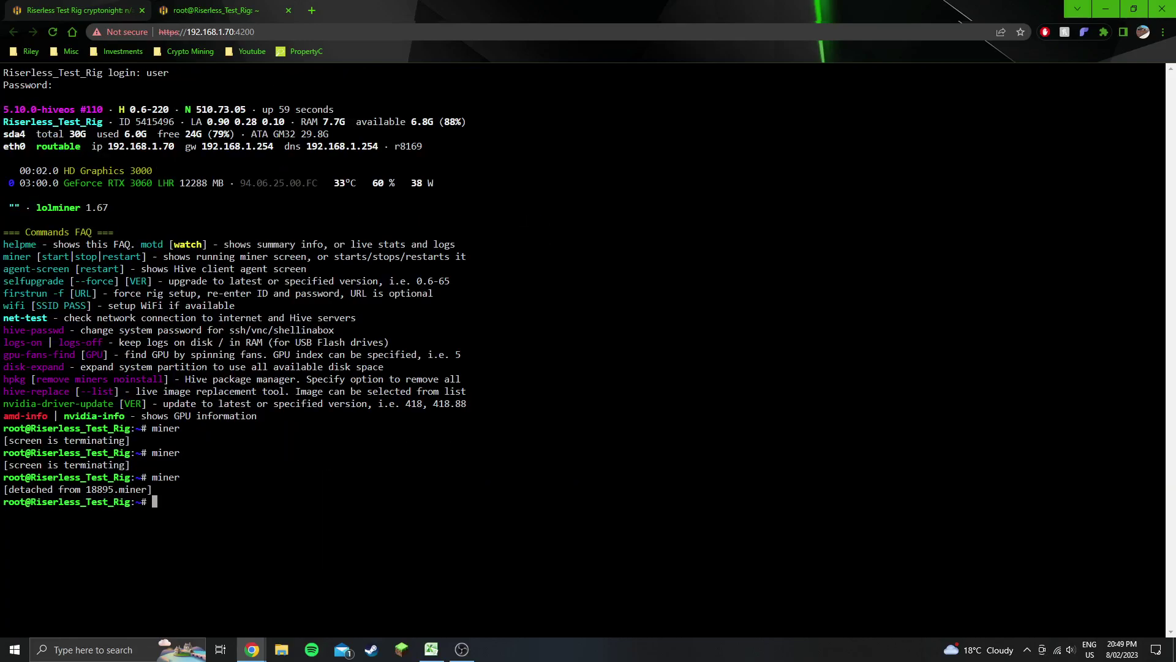
type("nvidia-info")
key("Return")
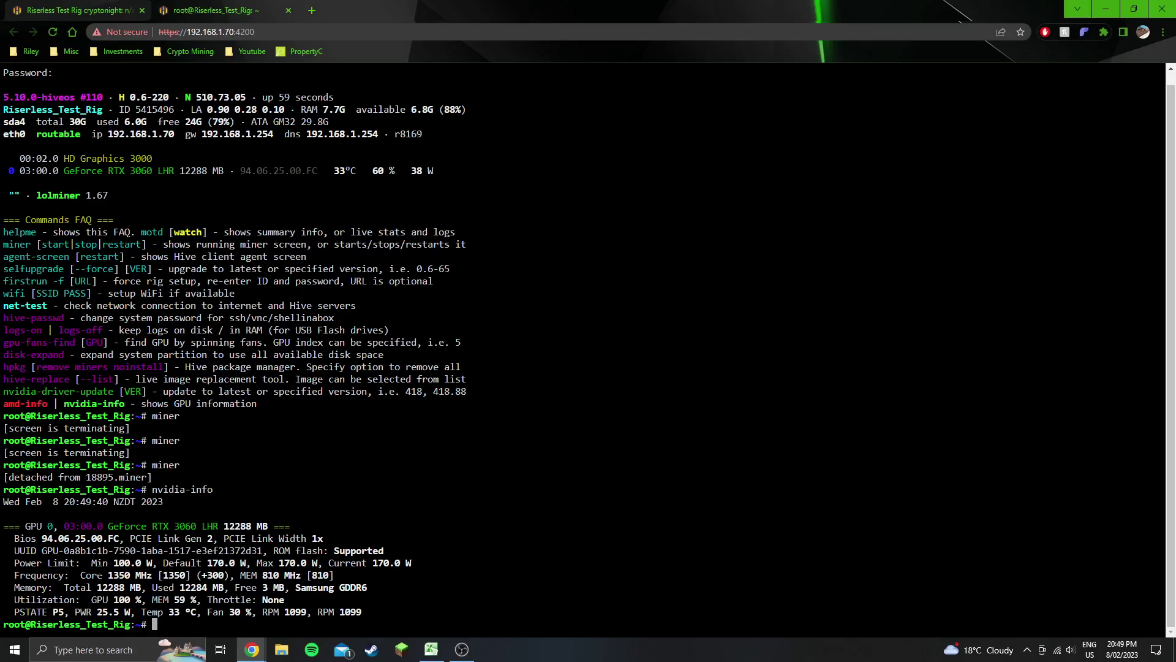
type("miner")
Reattach the dynexsolve log, highlight the rejected-share line, and go back to the rig's overview.
key("Return")
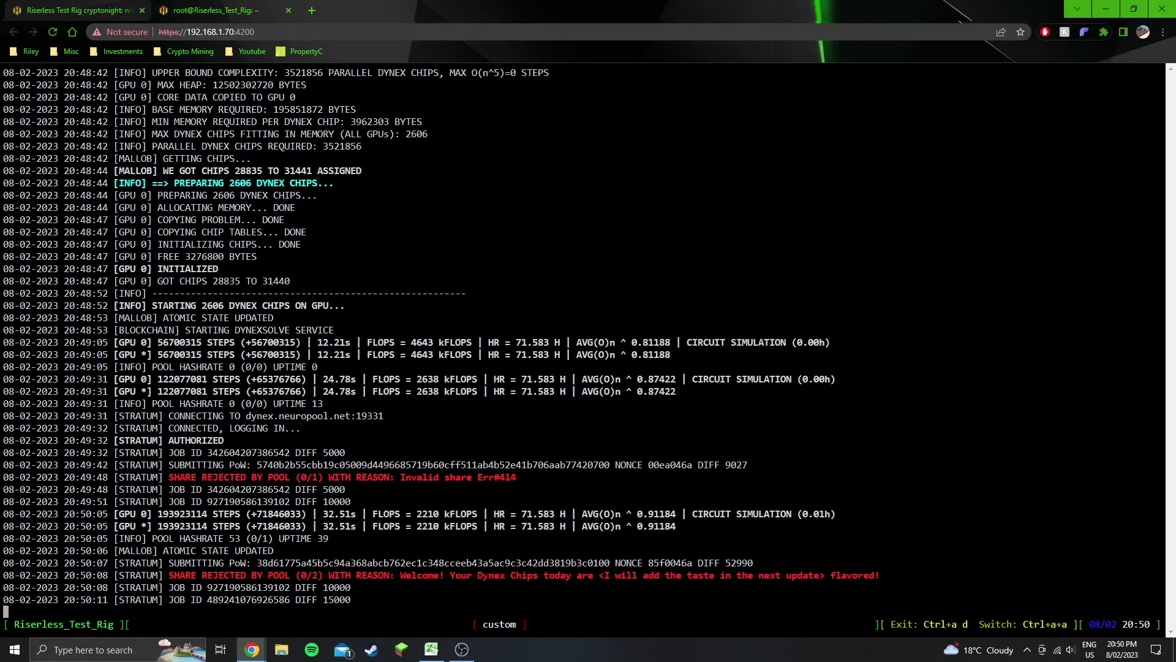
left_click_drag(443, 575, 913, 575)
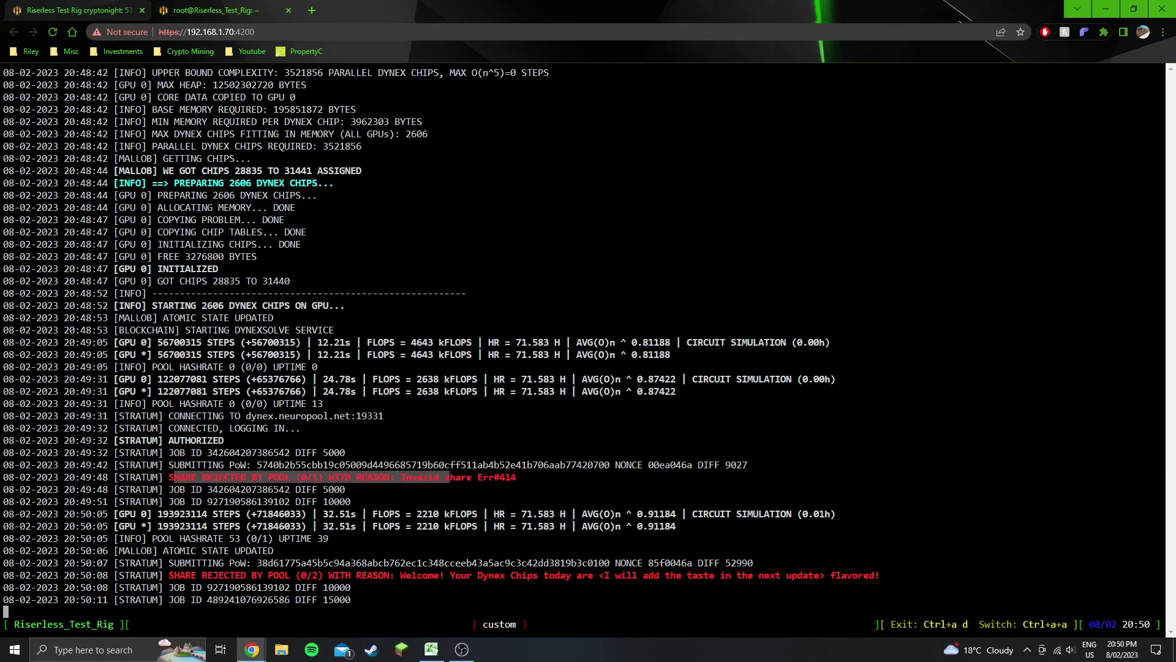
key("Up")
key("Up")
key("Up")
key("Up")
key("Up")
key("Up")
key("Up")
key("Up")
key("Up")
key("Up")
key("Up")
key("Up")
key("Up")
key("Up")
key("Up")
key("Up")
key("Up")
key("Up")
key("Up")
key("Up")
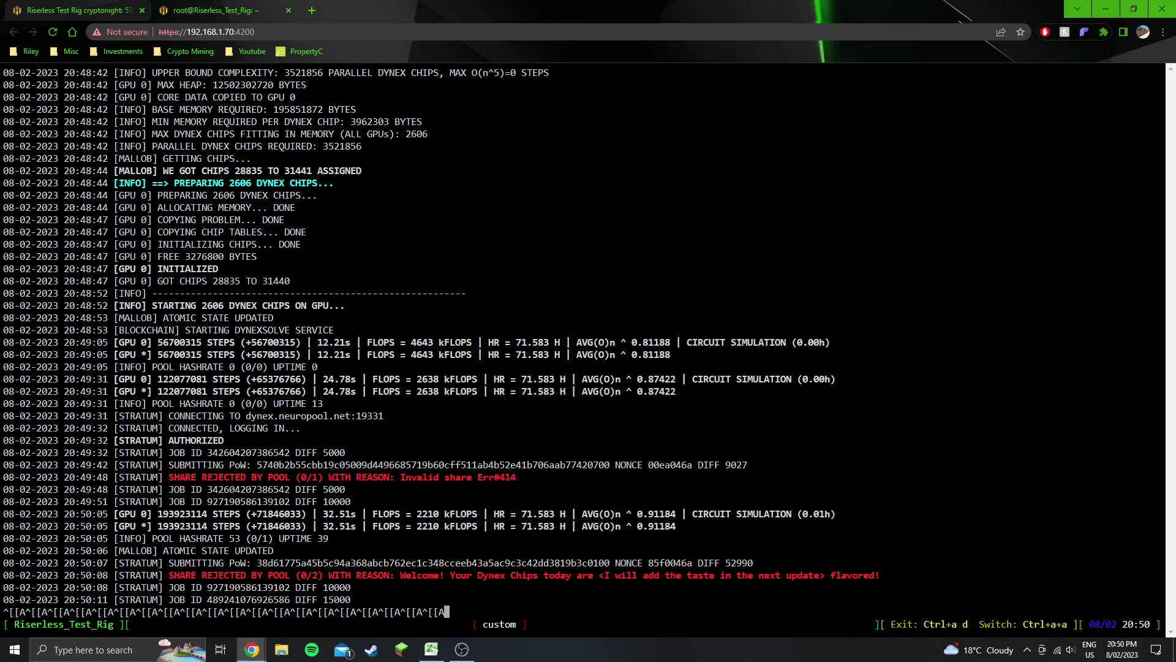
key("ctrl+1")
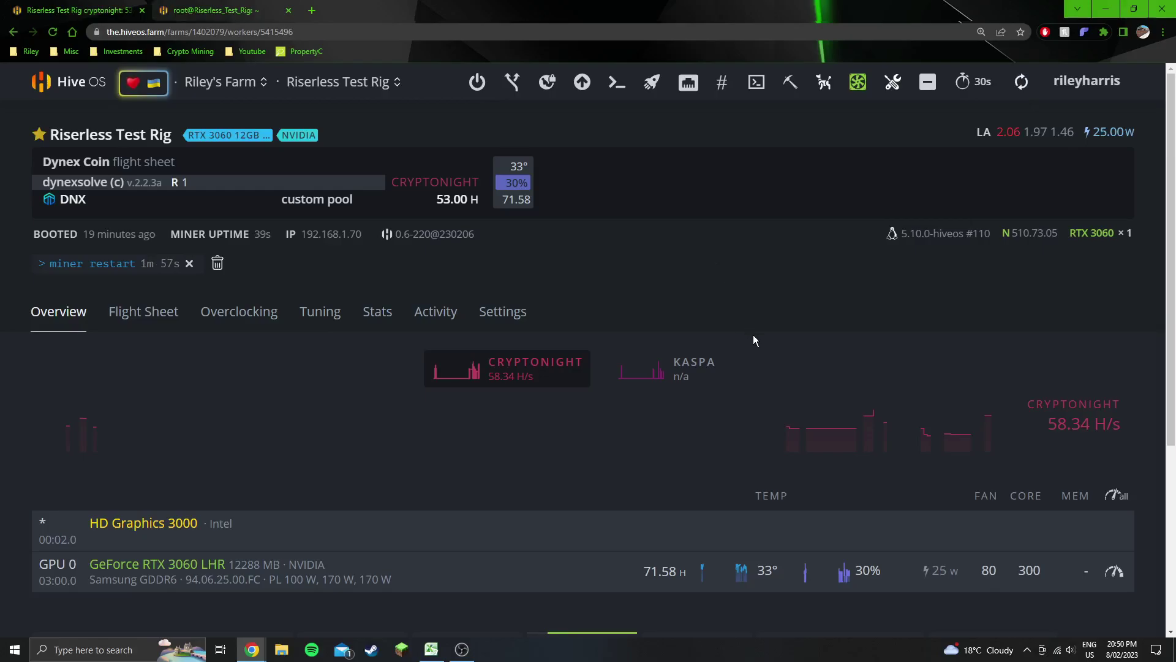
Check the flight sheet's User Config value -adj 1.1912.
left_click(159, 310)
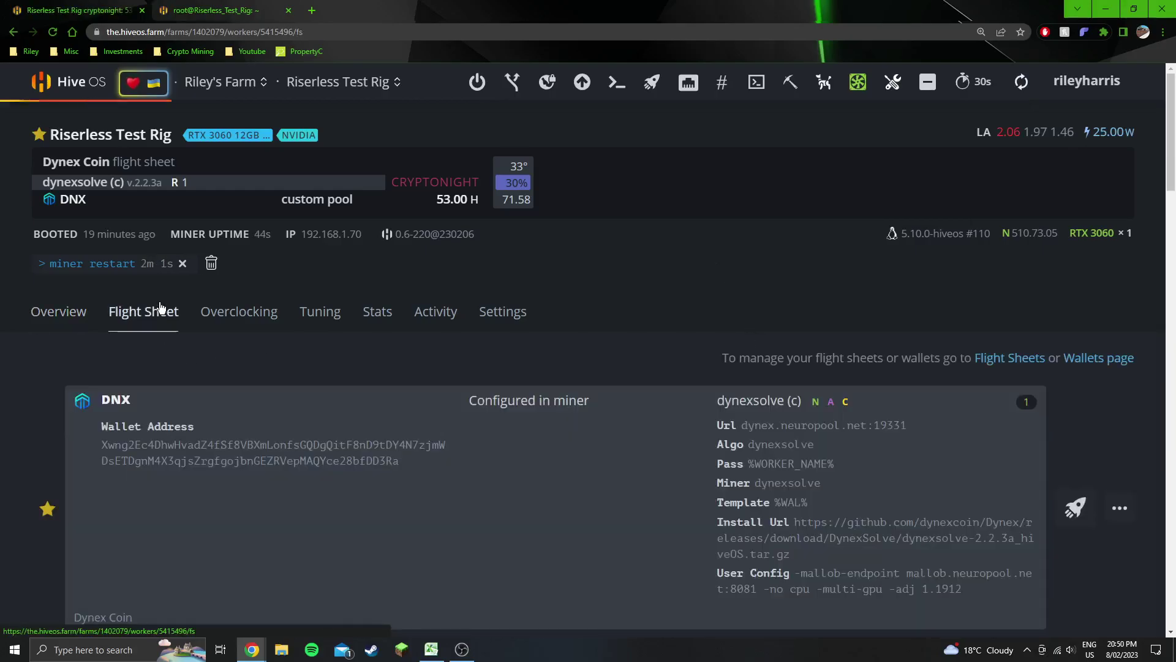
left_click_drag(963, 590, 896, 590)
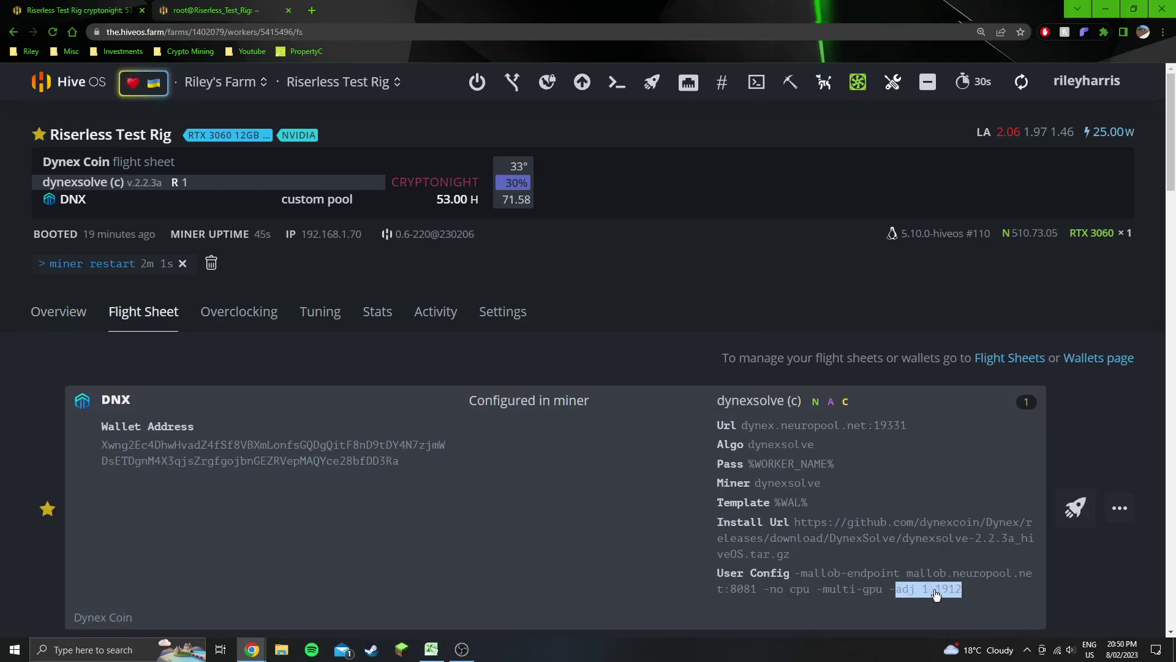
left_click(969, 598)
Delete the finished miner restart command entry and return to the rig overview.
left_click(221, 270)
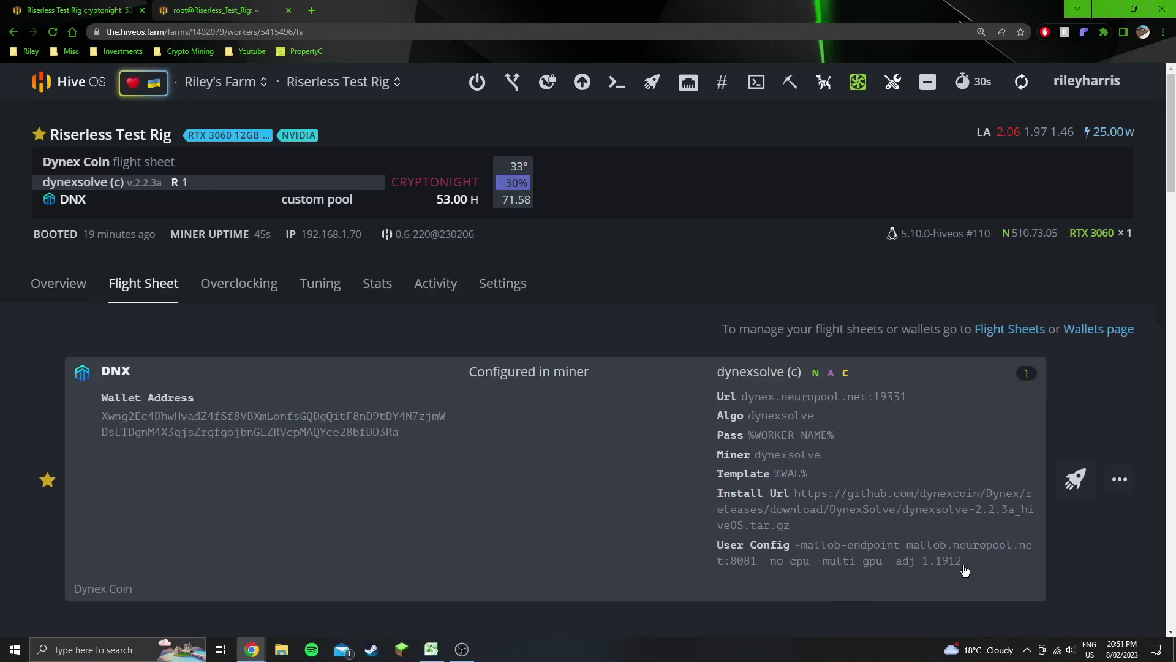
left_click_drag(963, 562, 923, 566)
left_click(967, 570)
left_click(54, 286)
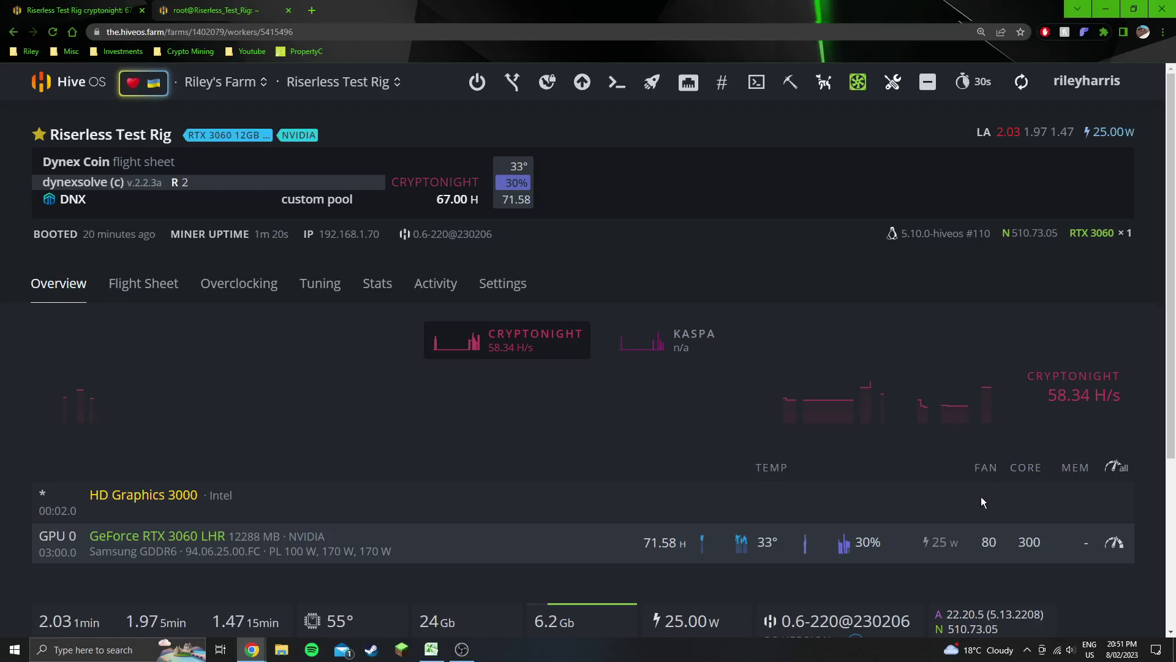
Highlight GPU 0's core value 300, refresh the rig stats, and switch to the miner's terminal log.
left_click_drag(1019, 543, 1042, 552)
left_click(1041, 551)
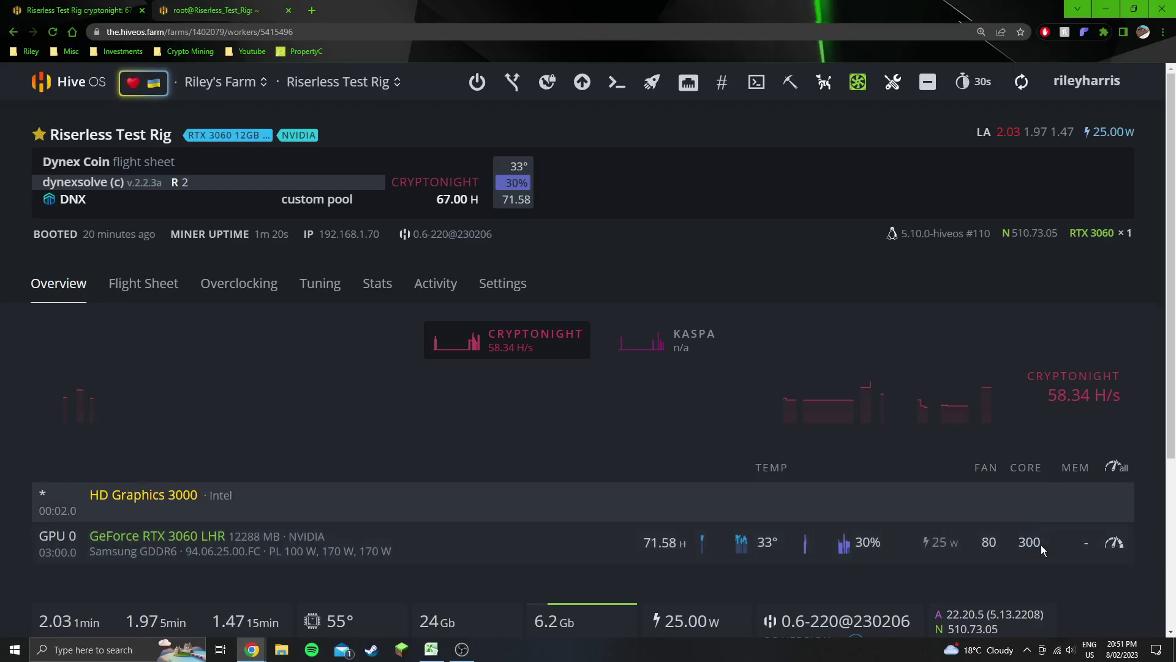
double_click(1041, 545)
left_click(1040, 542)
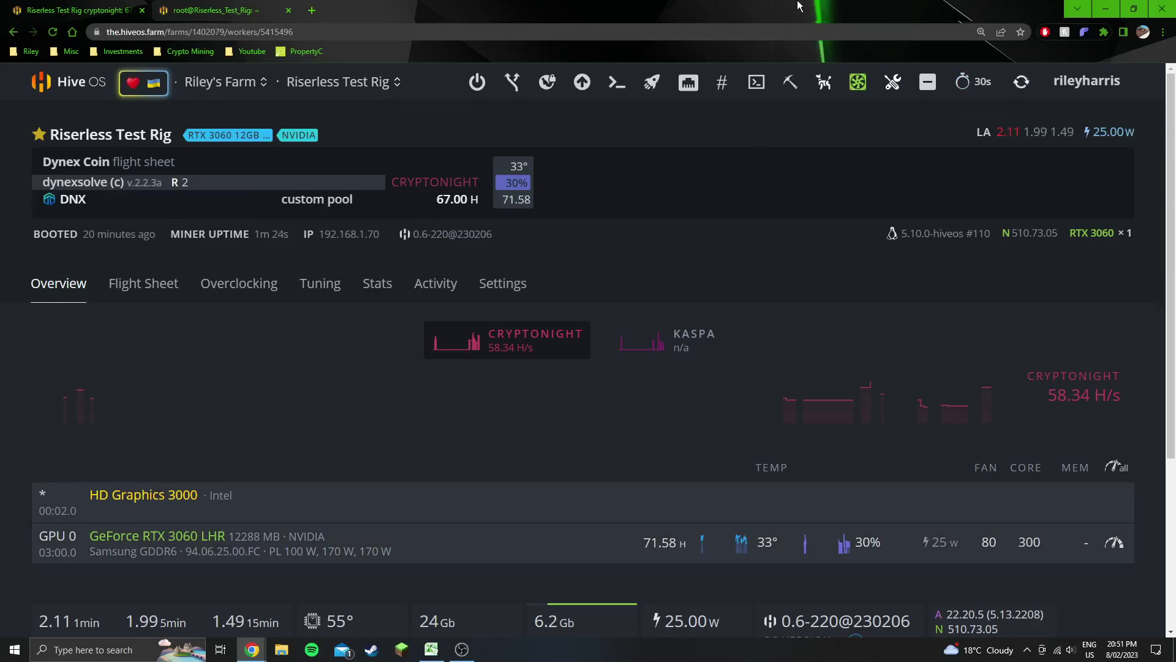
double_click(1042, 542)
left_click(1042, 543)
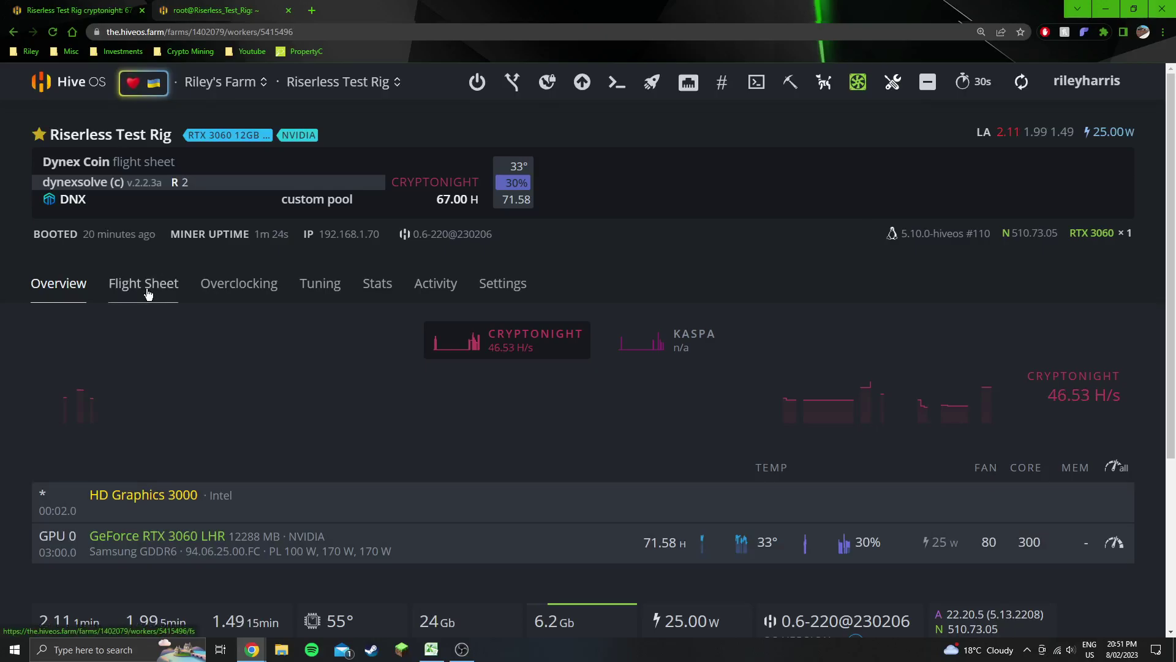
left_click(1023, 82)
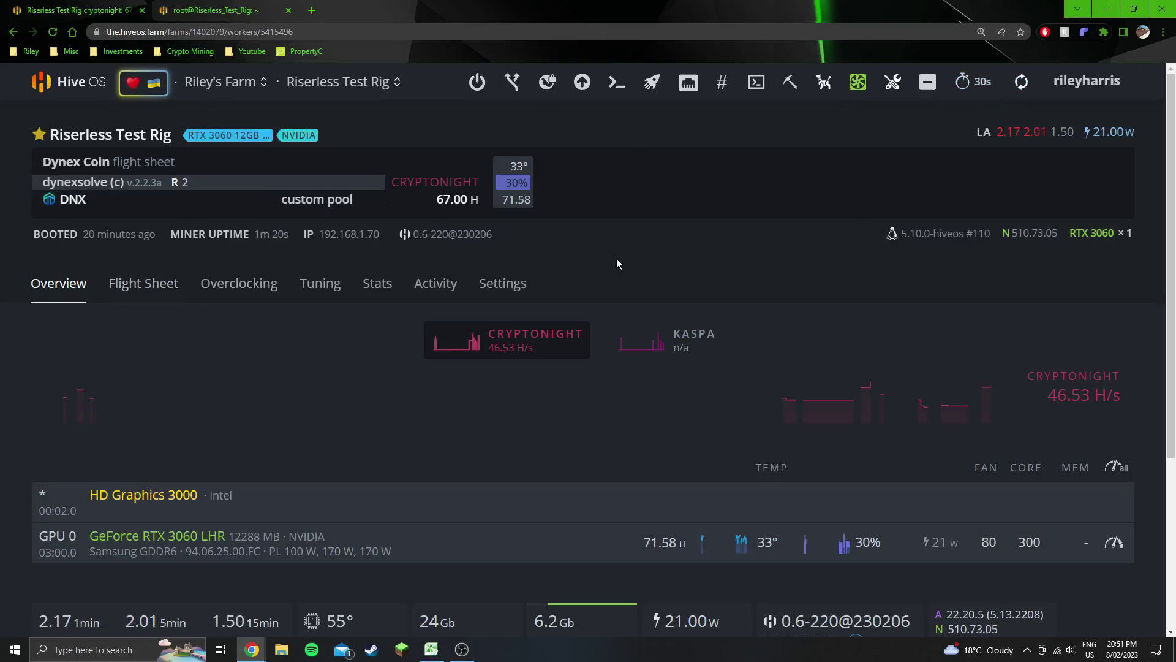
left_click(242, 9)
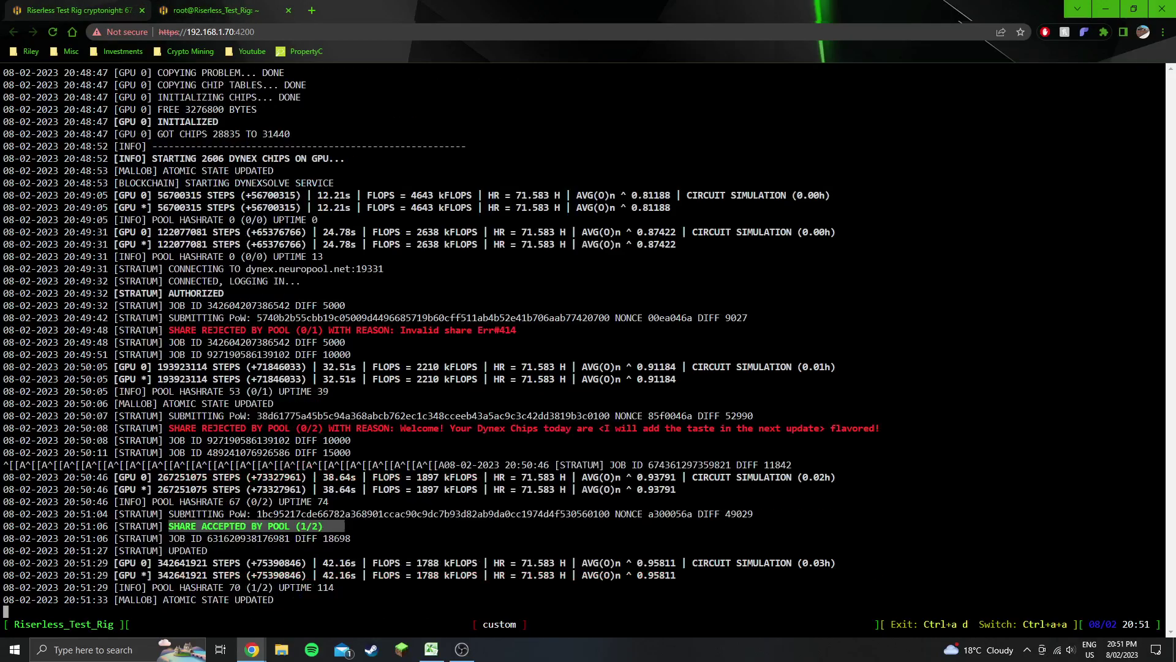
Highlight the SHARE ACCEPTED BY POOL line, then move to neuropool's worker statistics page.
left_click_drag(267, 526, 169, 525)
left_click(236, 526)
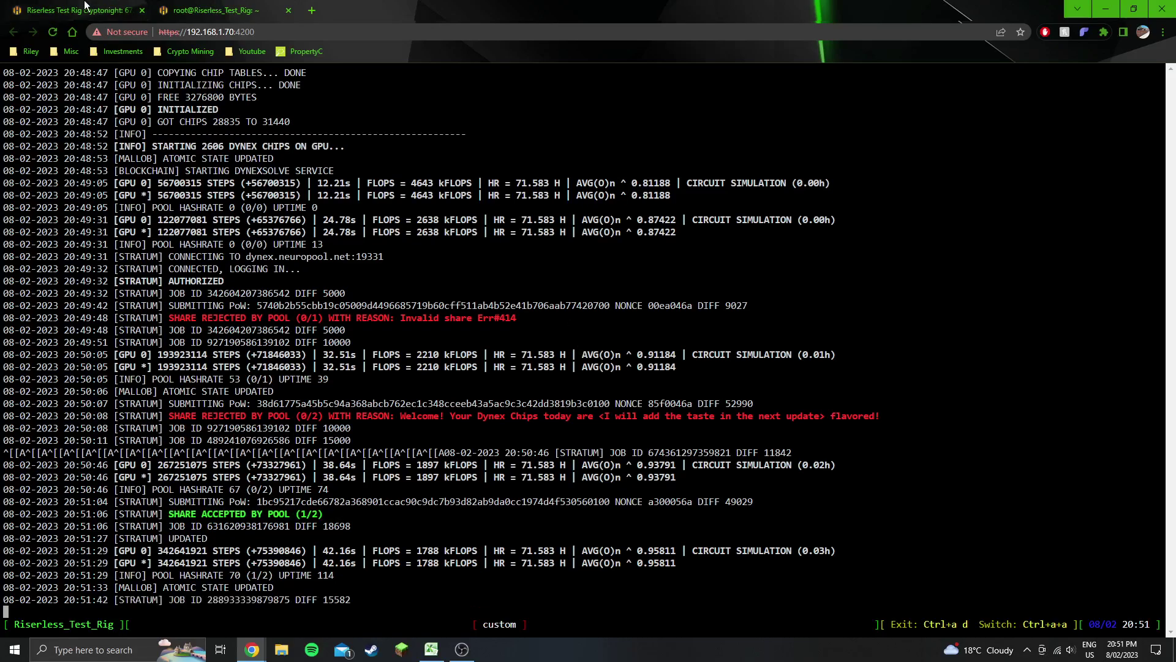
key("ctrl+Tab")
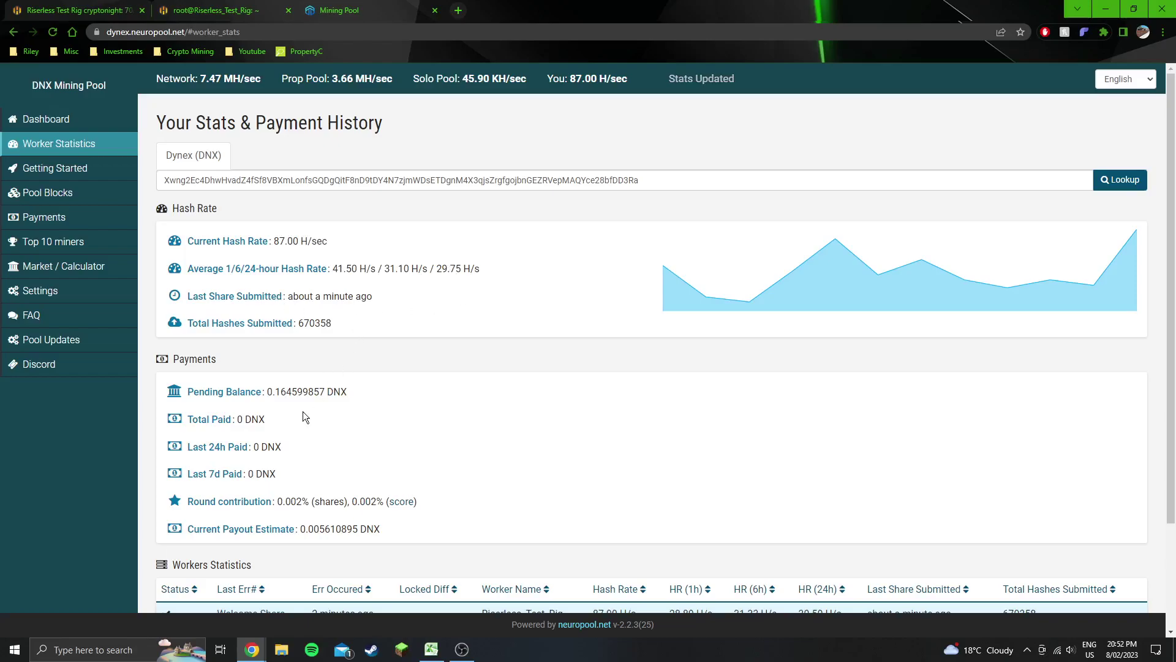
Review the pending balance and workers table on neuropool, then return to the dynexsolve log.
left_click_drag(303, 392, 270, 393)
left_click(386, 404)
scroll(386, 405, "down", 1)
scroll(386, 401, "down", 1)
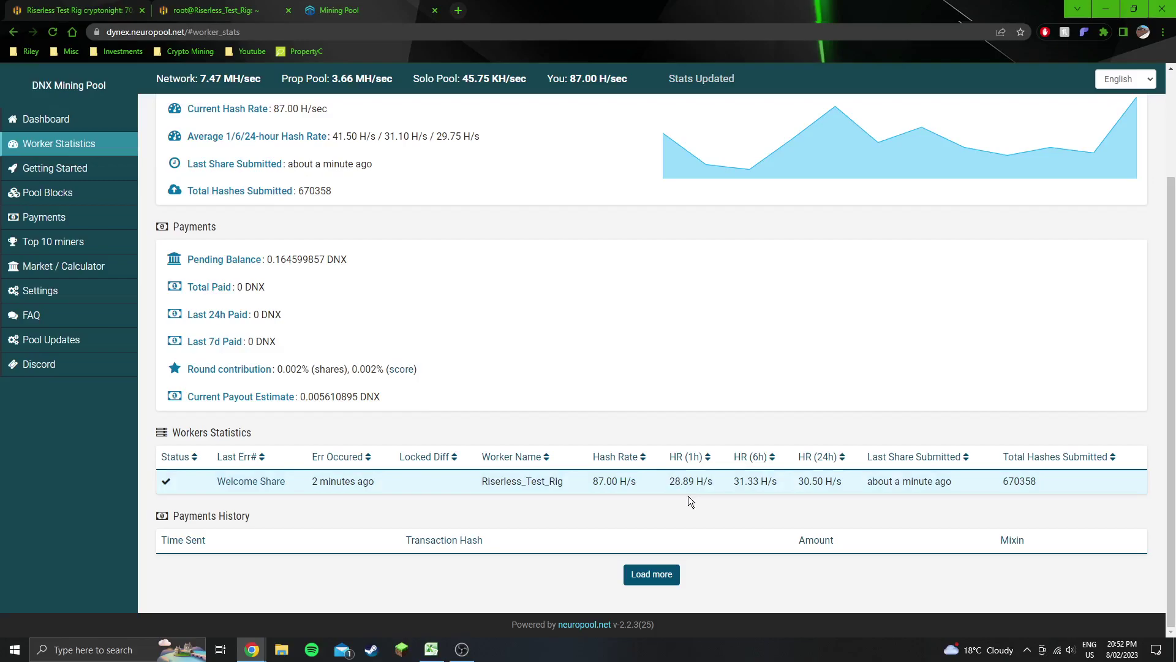
scroll(689, 495, "up", 2)
left_click(96, 5)
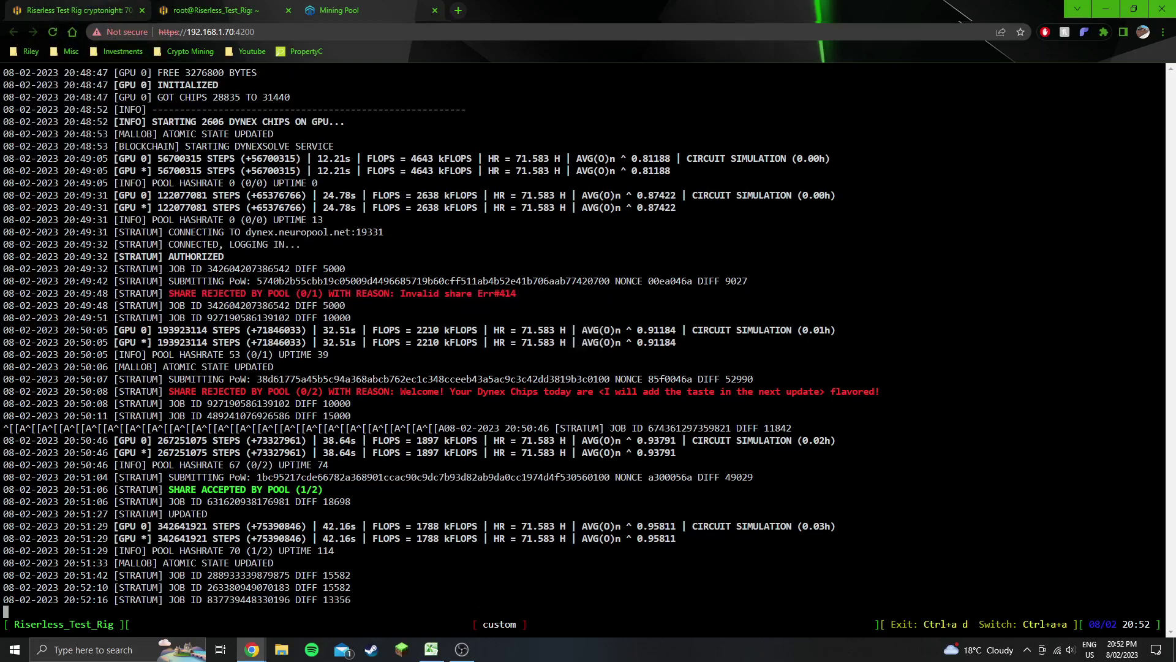
In Excel's Dynex sheet, compare the 3060's 2.1870 efficiency with the 3060 Ti, 3070, A2000 and 3080.
key("ctrl+1")
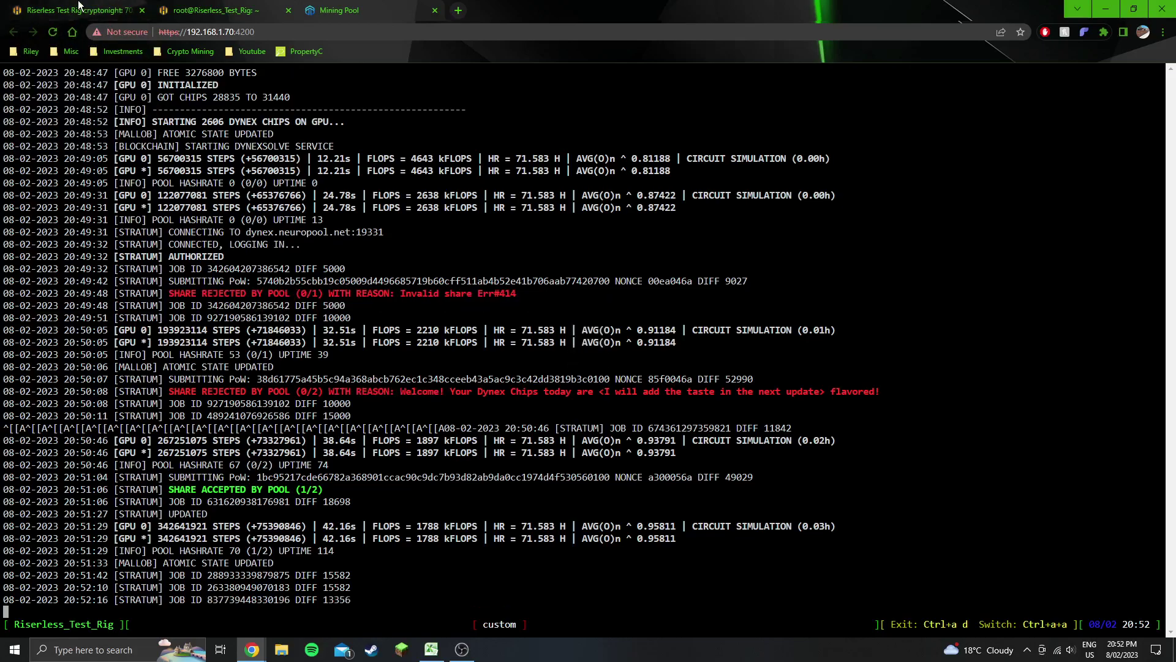
left_click(431, 649)
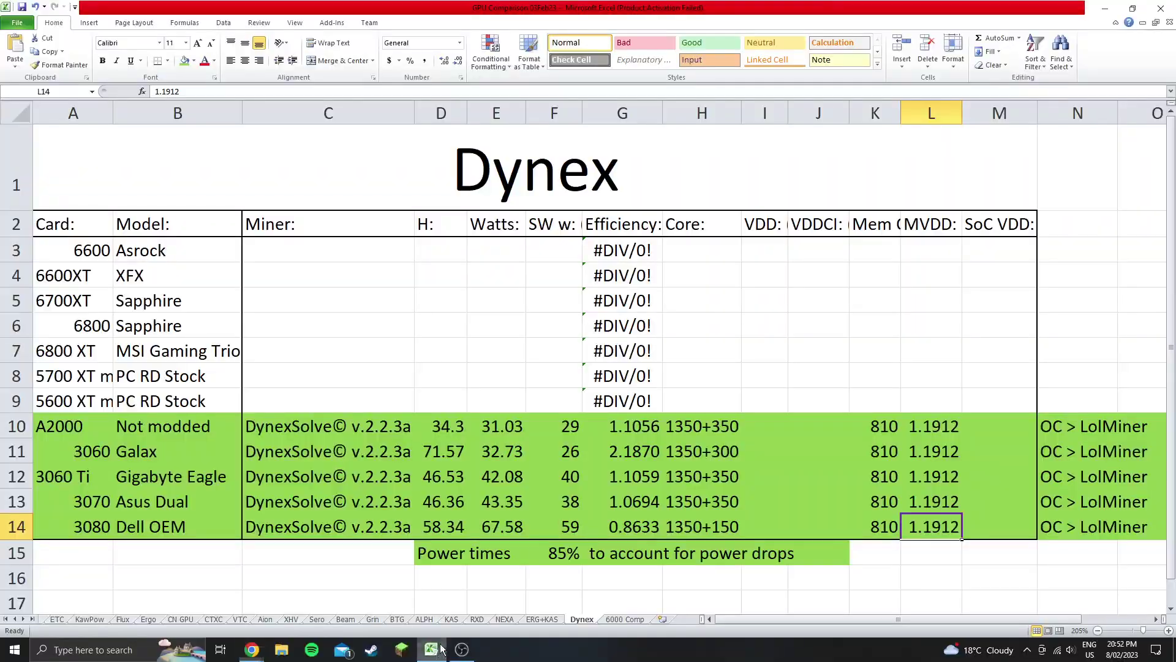
left_click(611, 453)
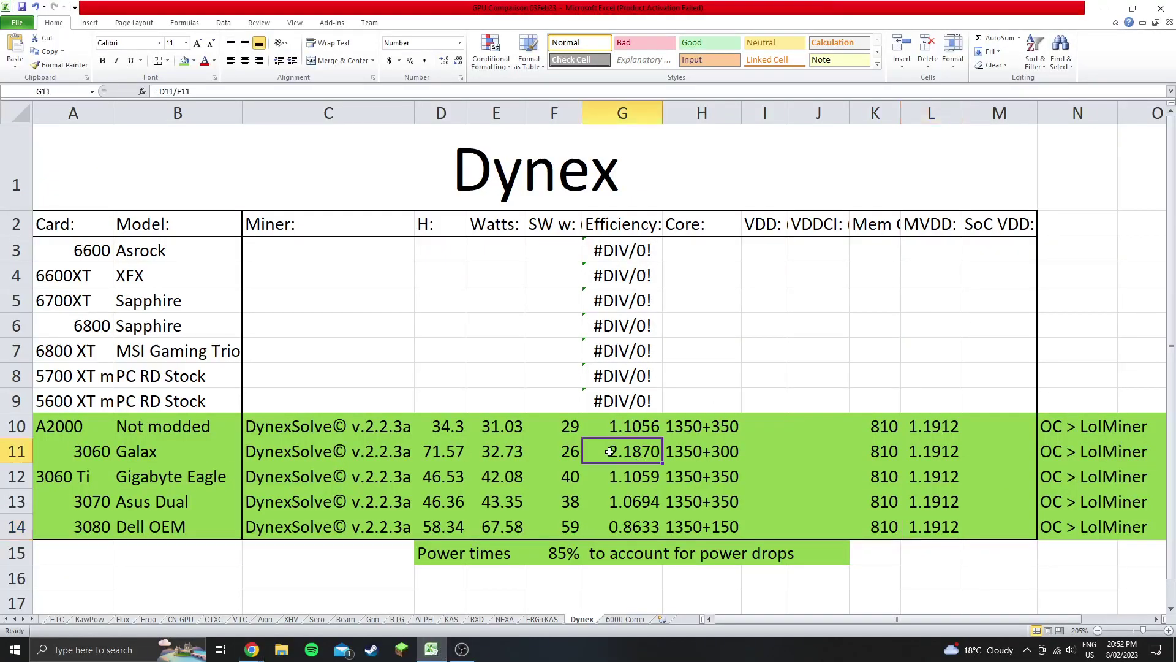
left_click_drag(628, 502, 630, 476)
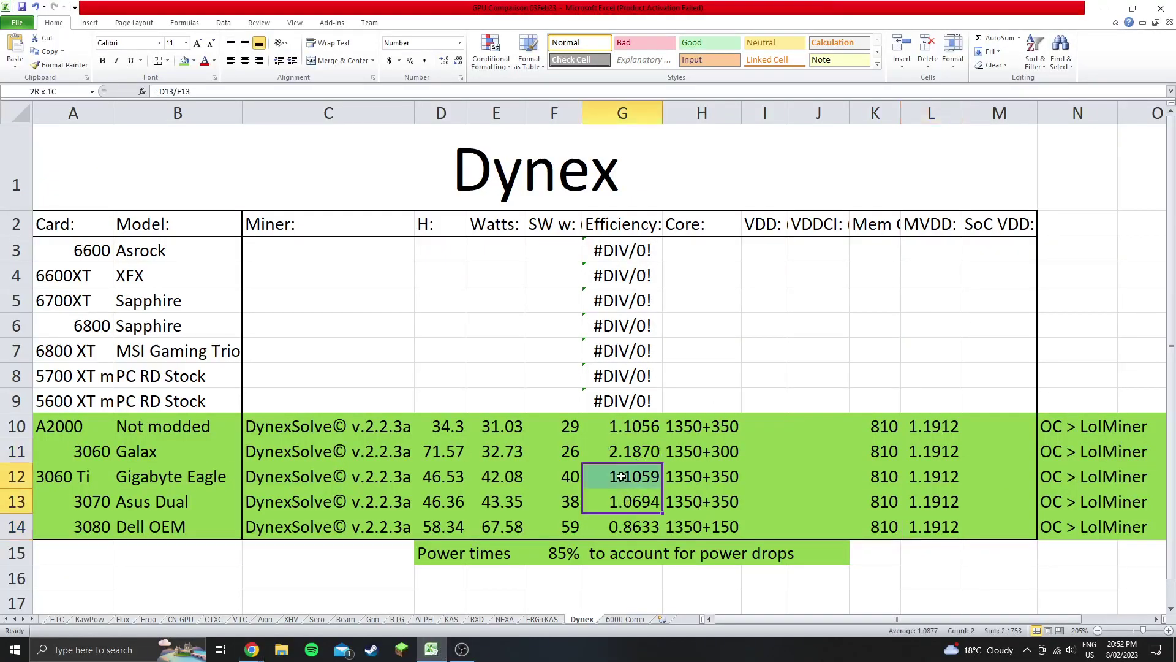
left_click(620, 426)
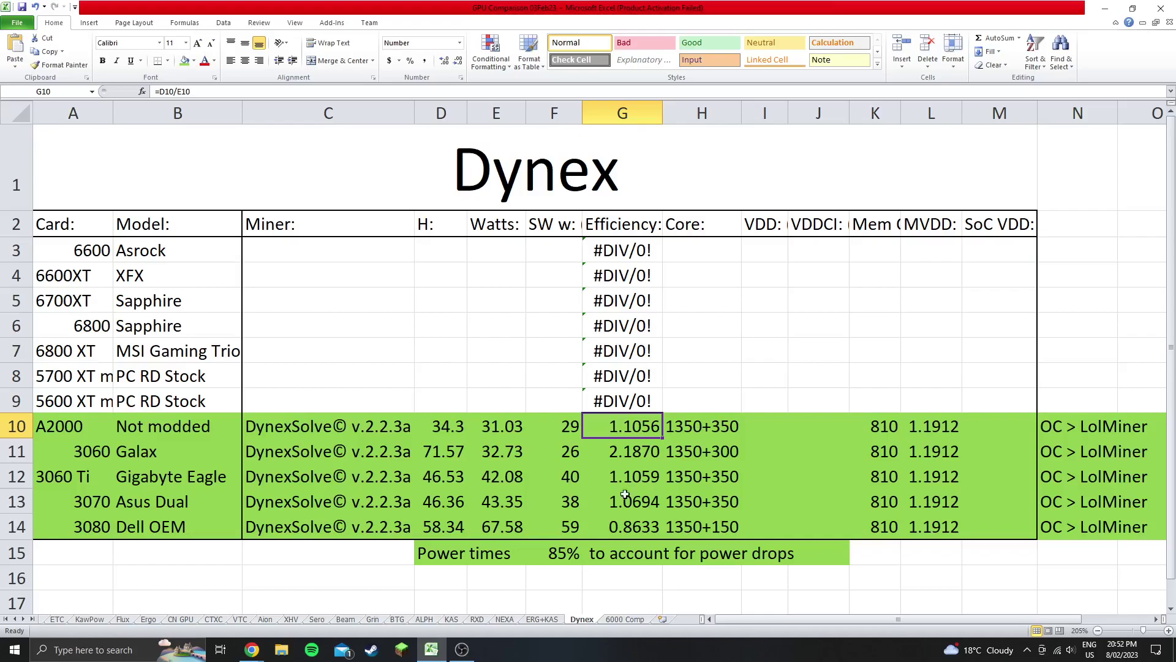
left_click(626, 525)
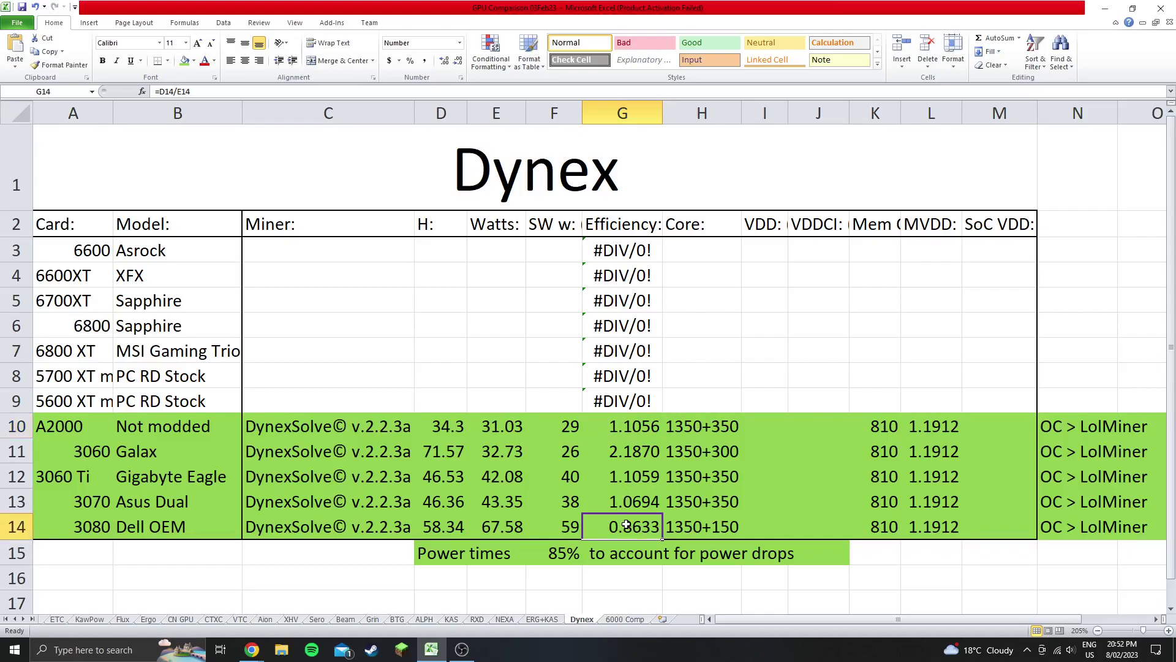